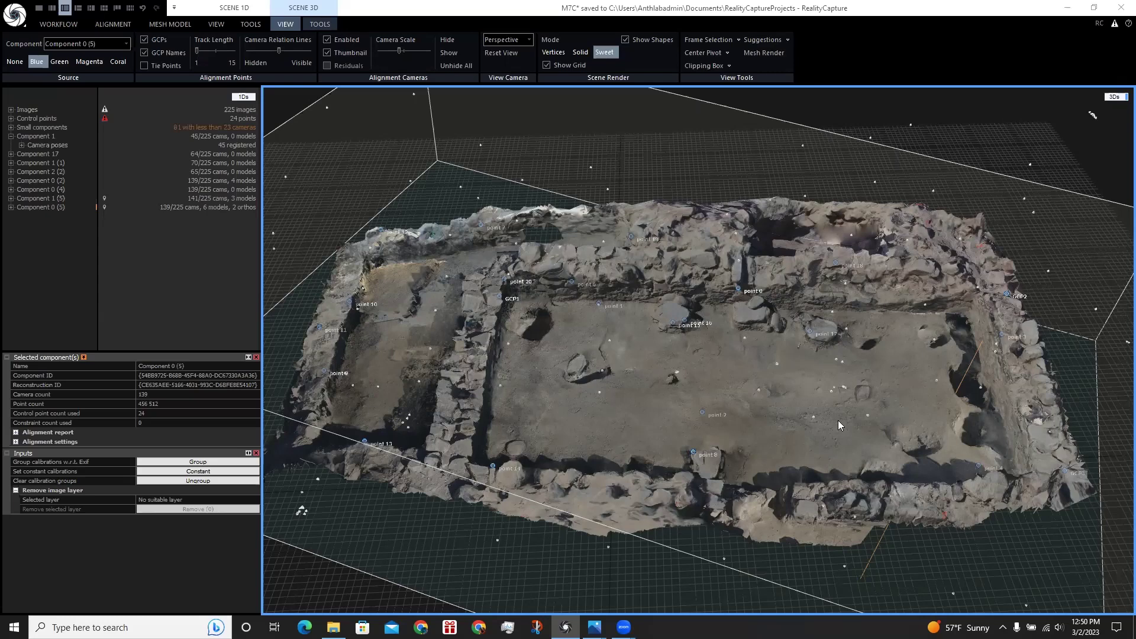
Switch to File Explorer and browse the site photos in the M7C Adrian 3d folder.
key(alt+Tab)
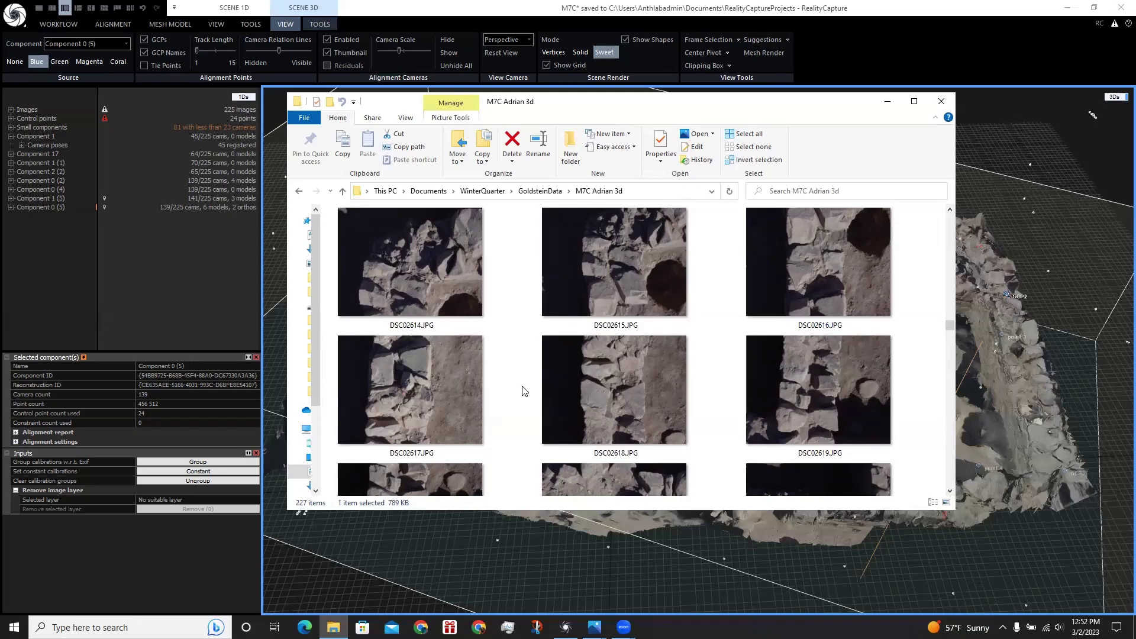
scroll(522, 391, down, 1)
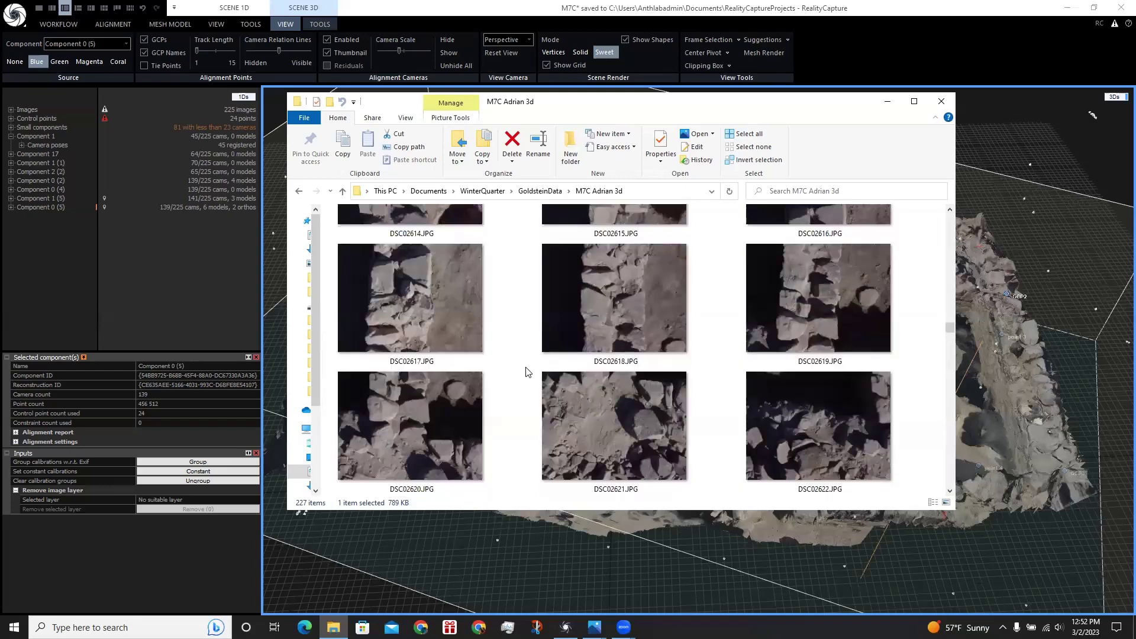
scroll(528, 372, down, 7)
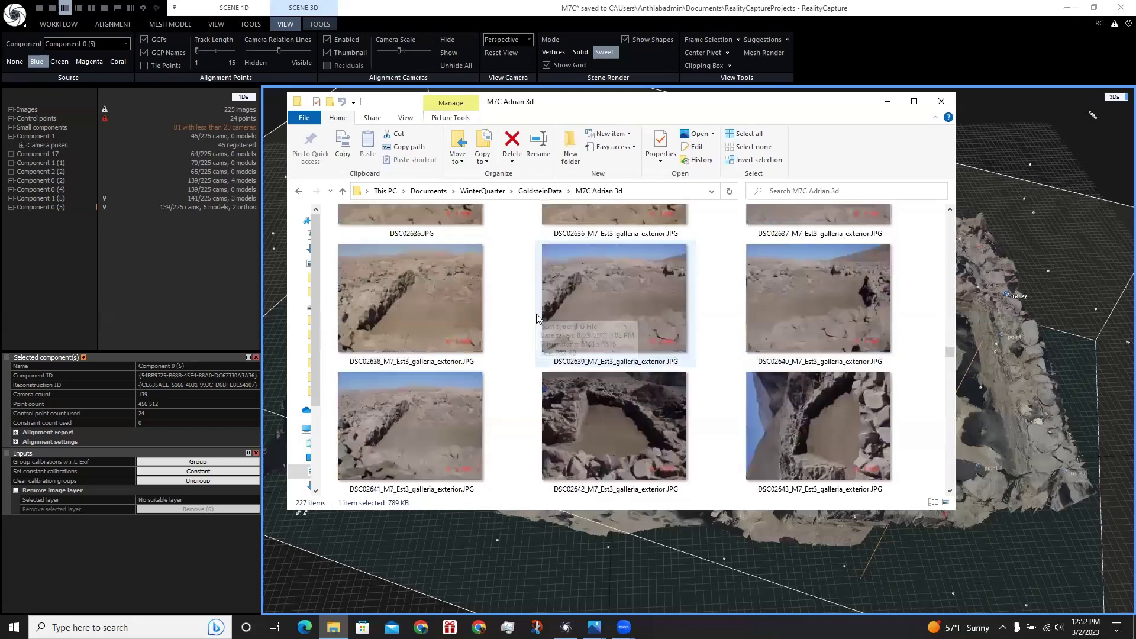
scroll(537, 318, down, 8)
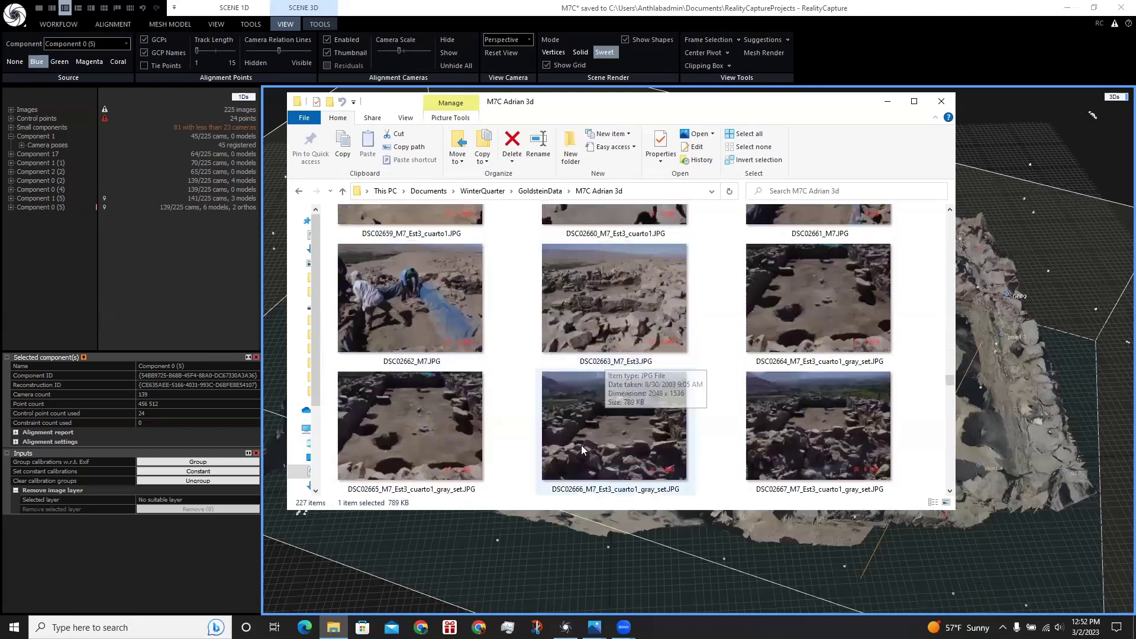
scroll(581, 449, down, 3)
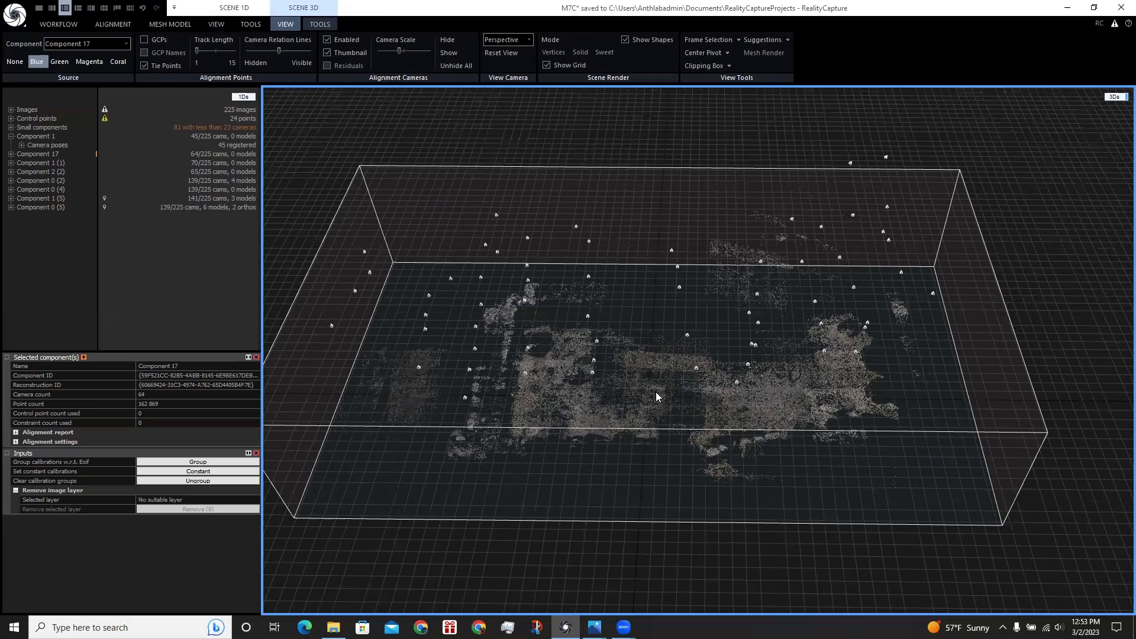
Examine the point cloud and camera positions of Component 17 in the 3D view.
scroll(656, 394, up, 2)
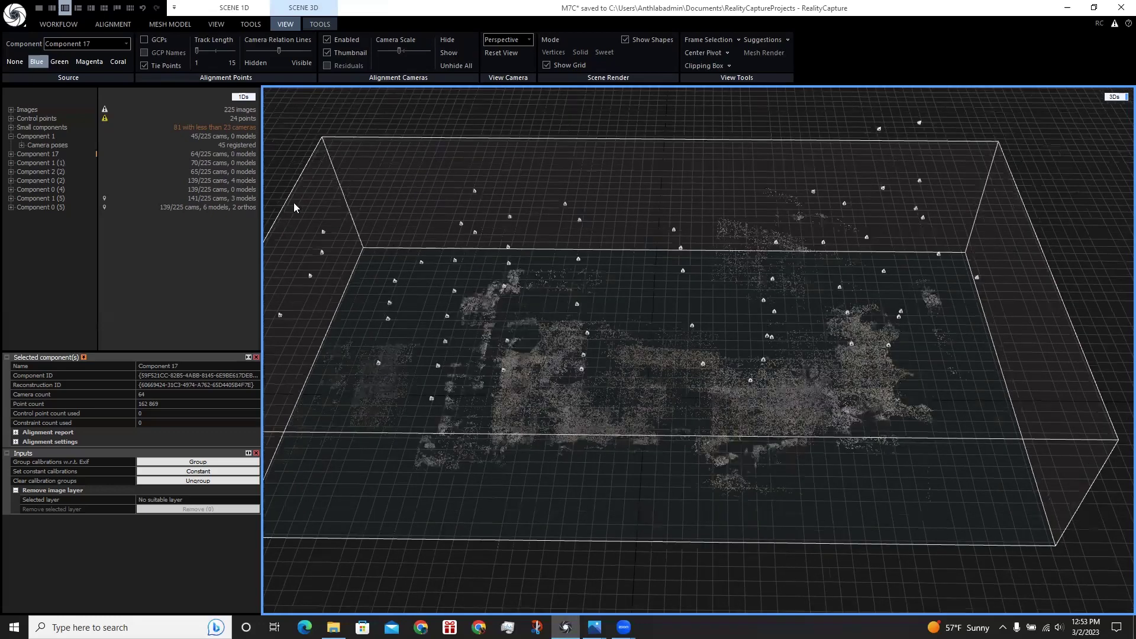
scroll(624, 355, up, 1)
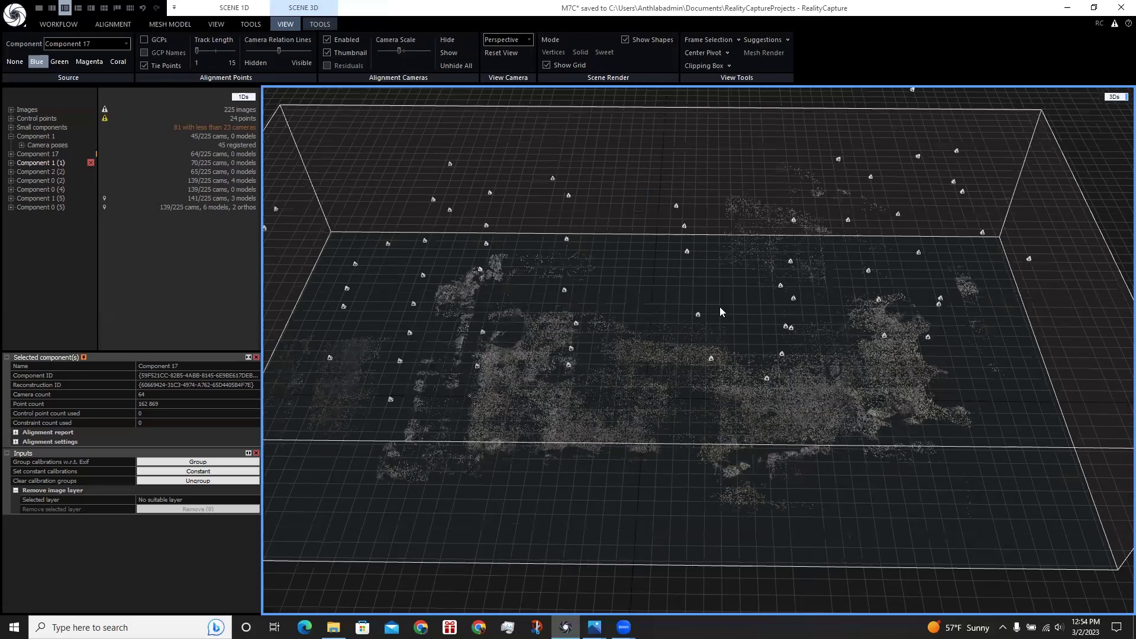
right_drag(720, 308, 785, 288)
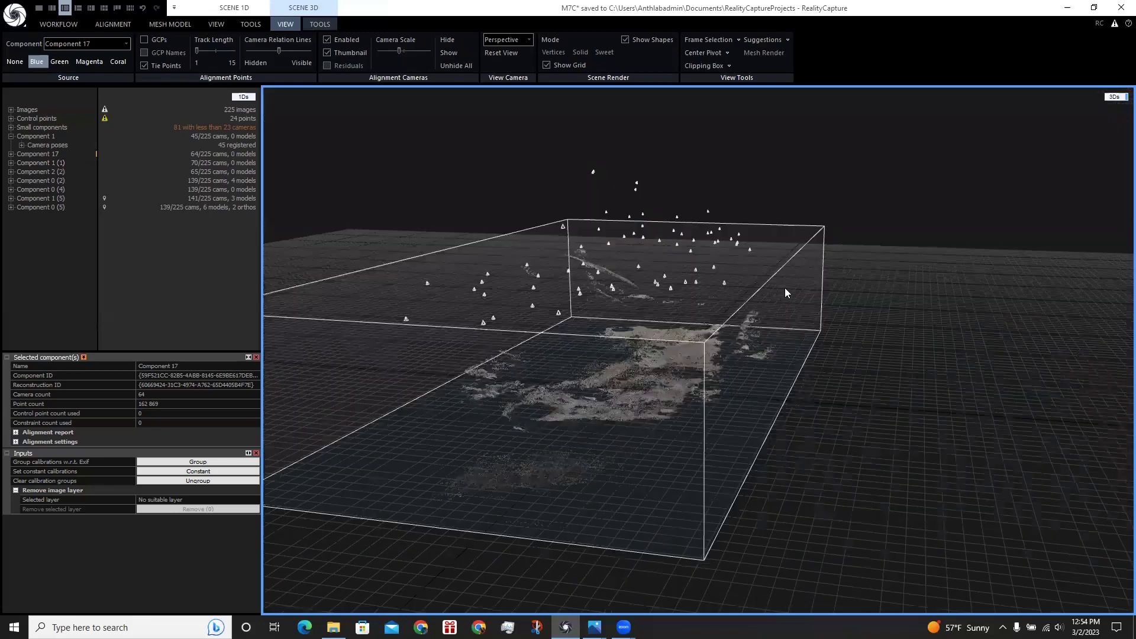
Display Component 1 (1) in the 3D view and examine its point cloud from several angles.
click(29, 163)
click(643, 323)
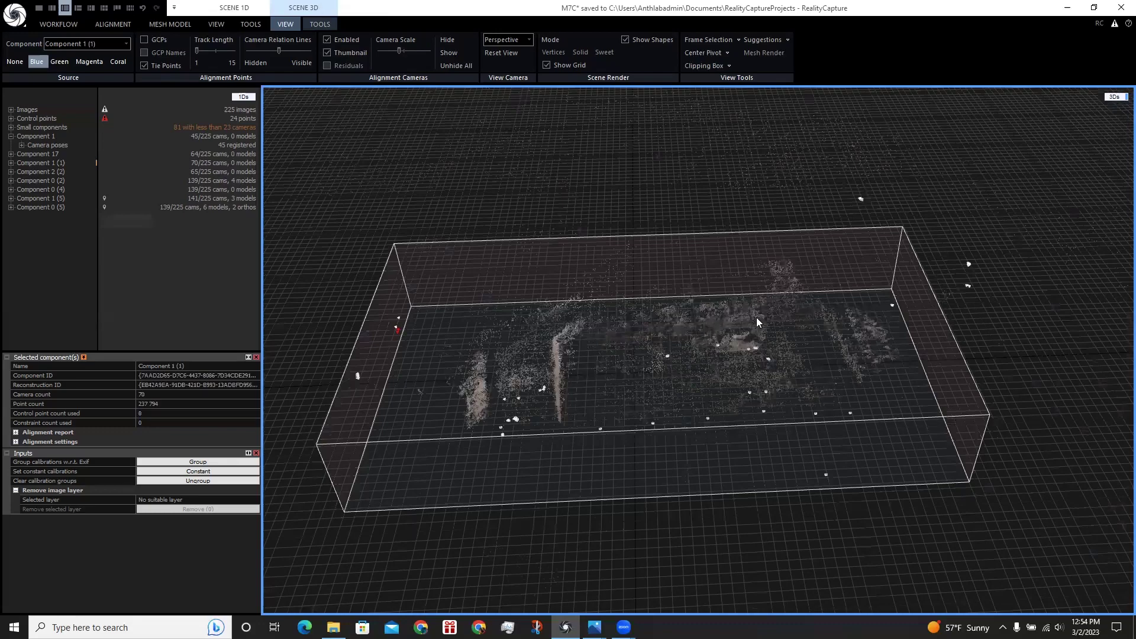
right_drag(756, 317, 793, 311)
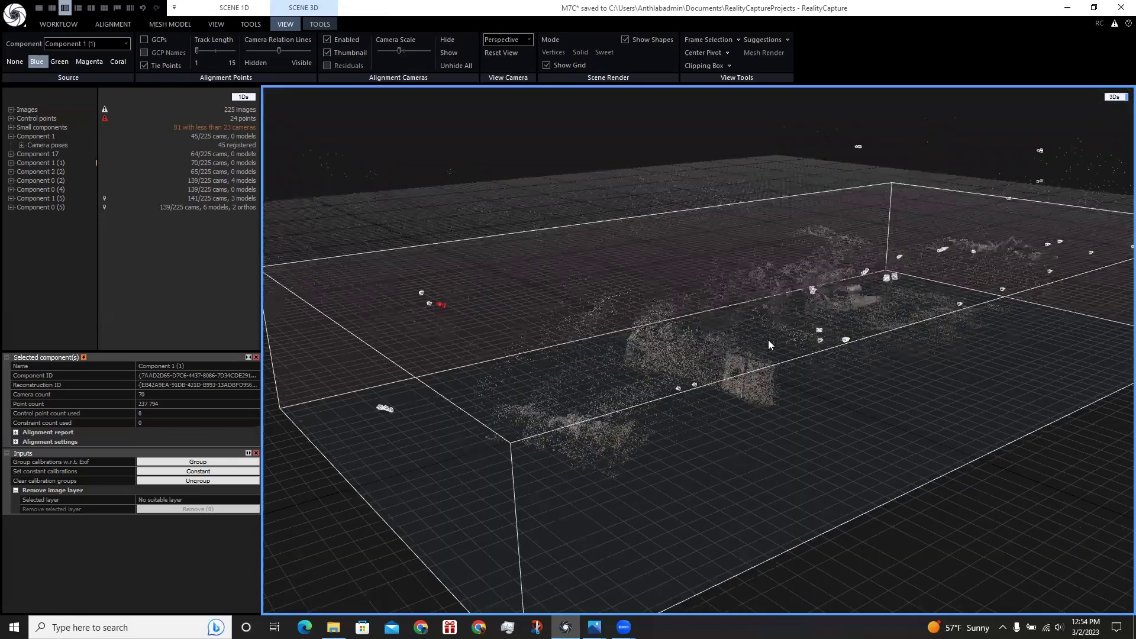
drag(768, 341, 655, 372)
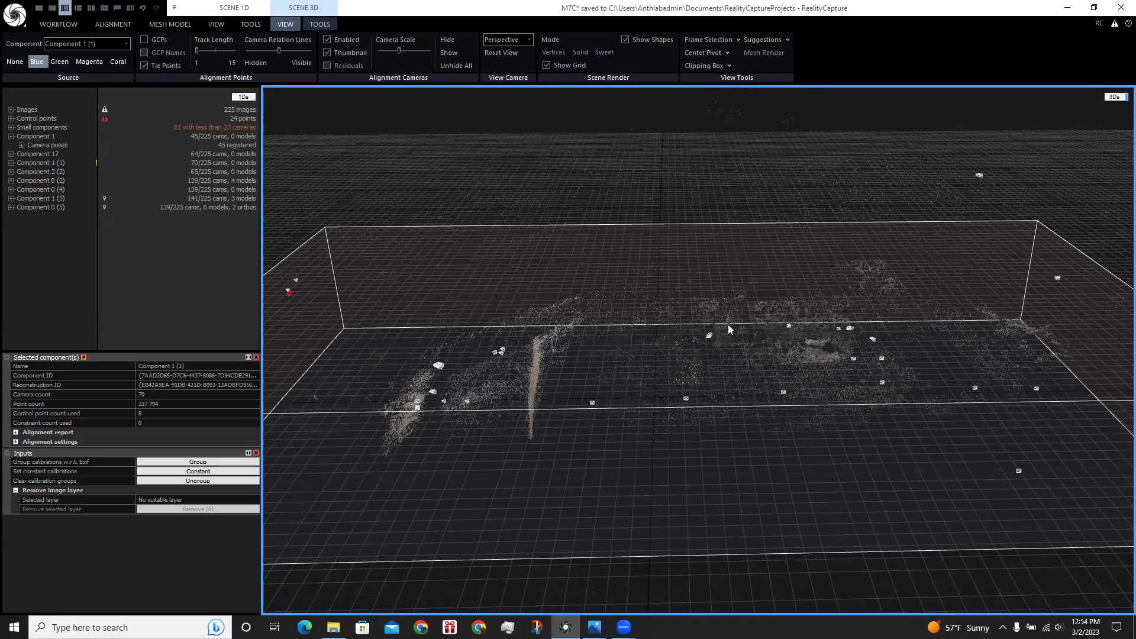
drag(728, 325, 728, 359)
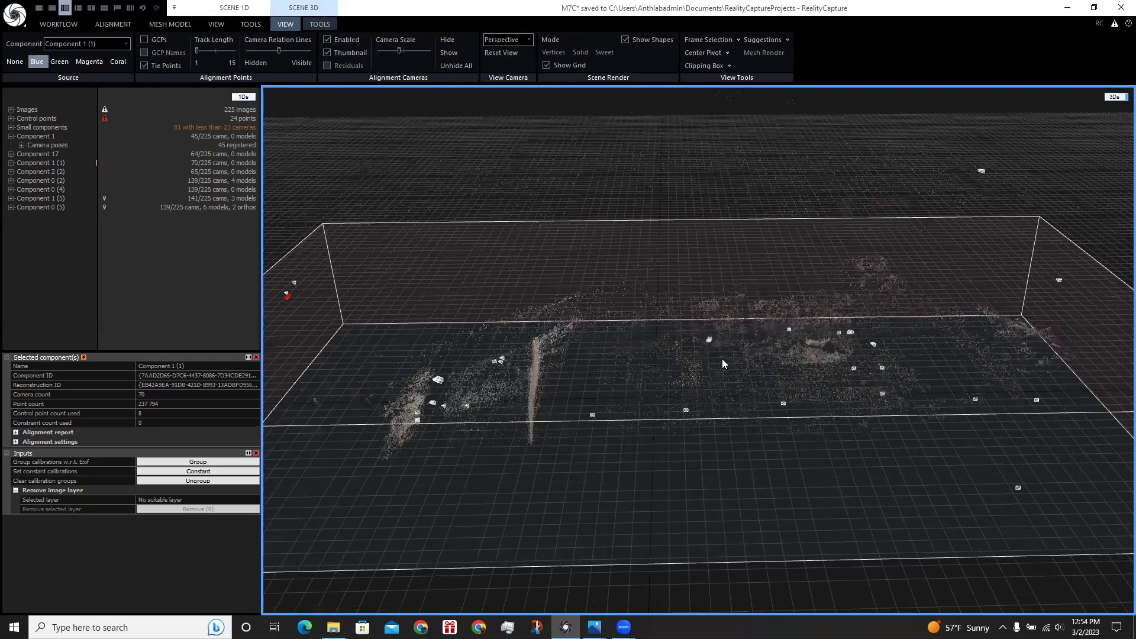
scroll(722, 359, up, 2)
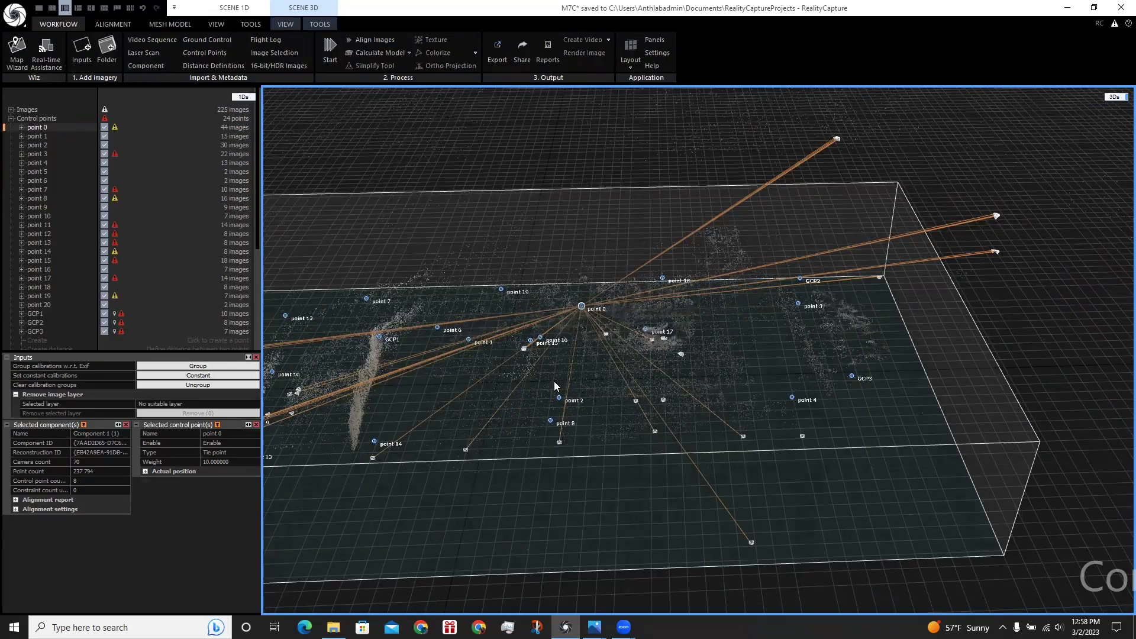
Activate Add Control Points and switch to a layout with one 3D view and two 2D image views.
click(113, 24)
click(51, 39)
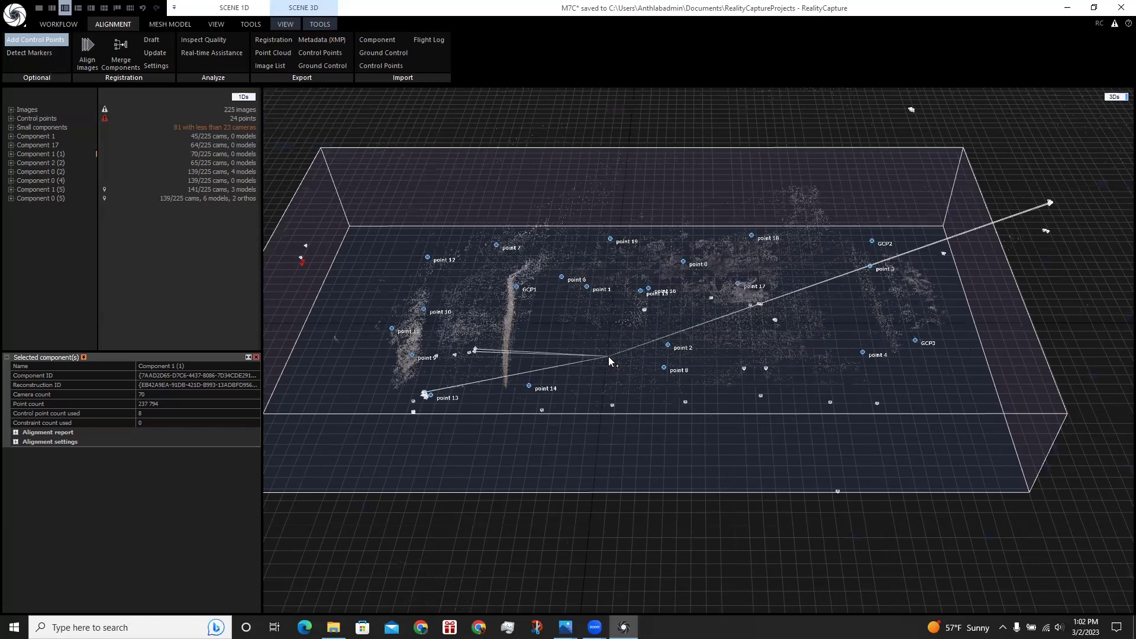
click(92, 8)
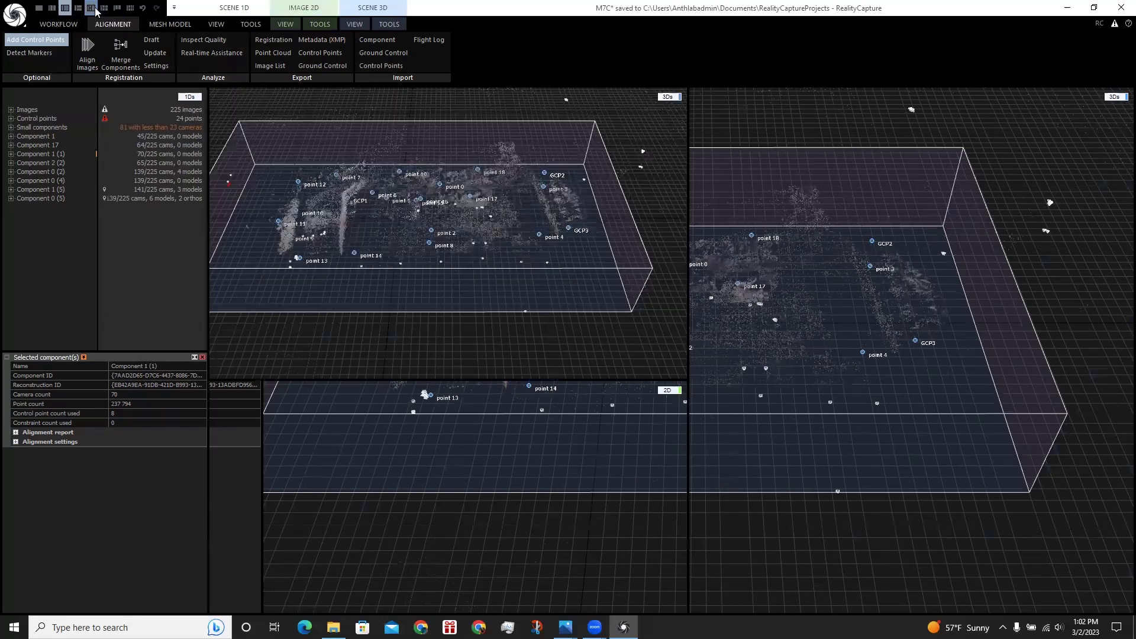
Examine the floor area around point 2 in the point cloud and its matching photos.
scroll(396, 241, up, 2)
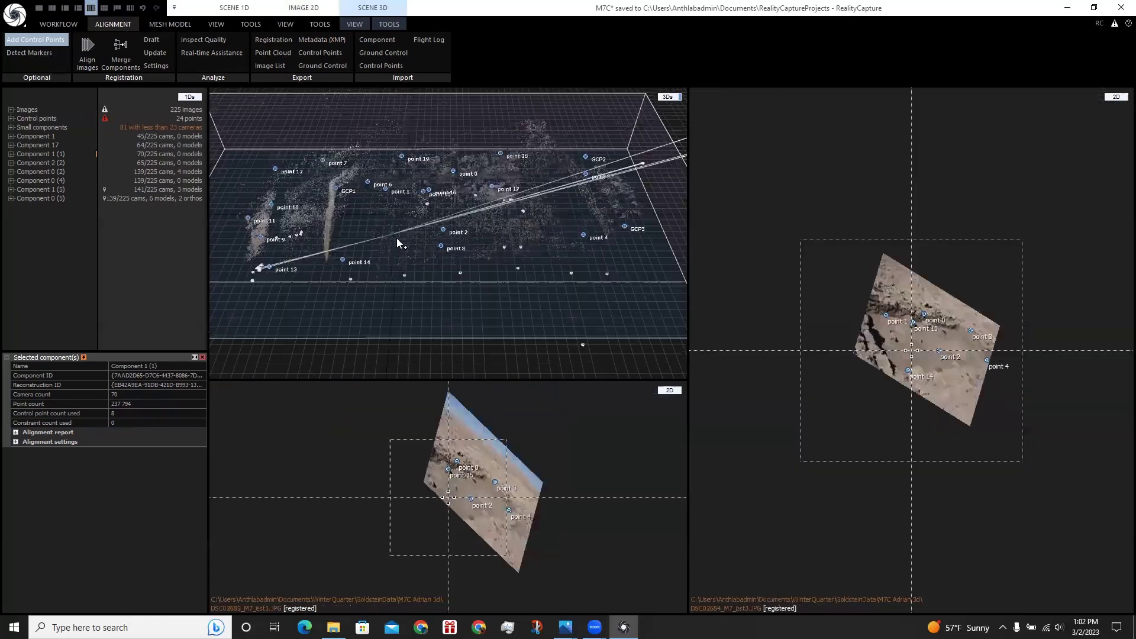
scroll(424, 244, up, 4)
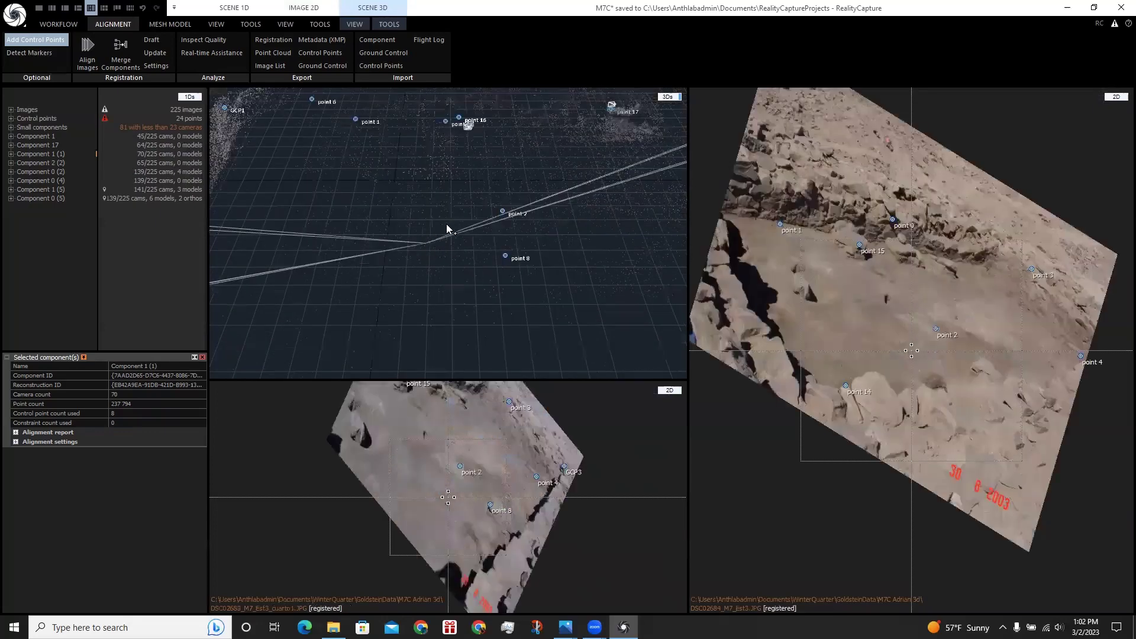
scroll(446, 224, up, 2)
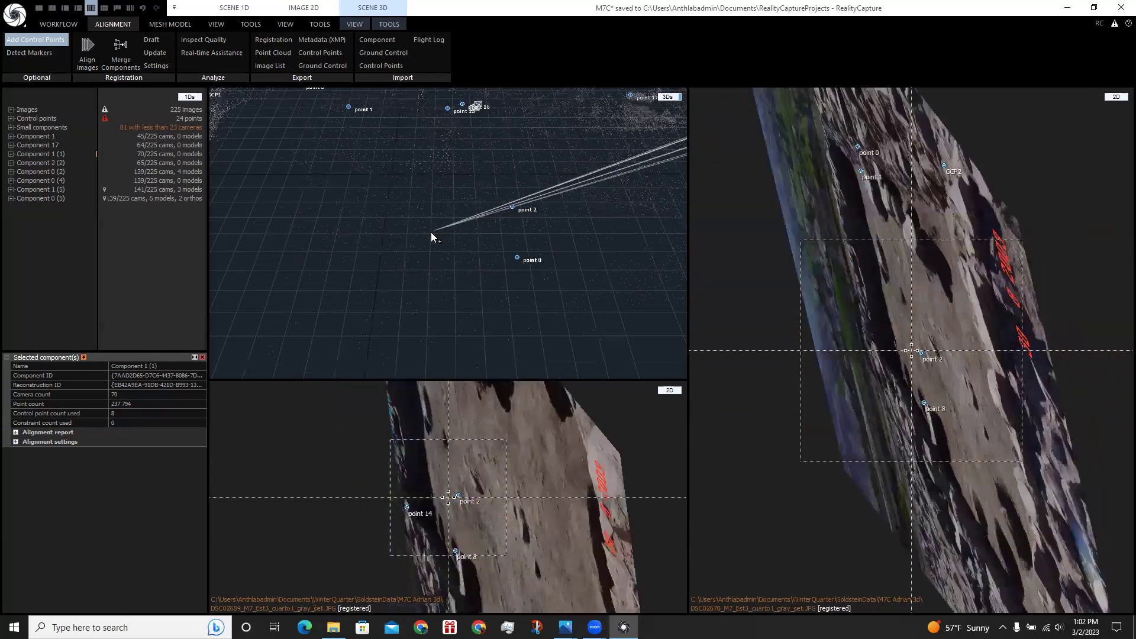
scroll(427, 233, up, 2)
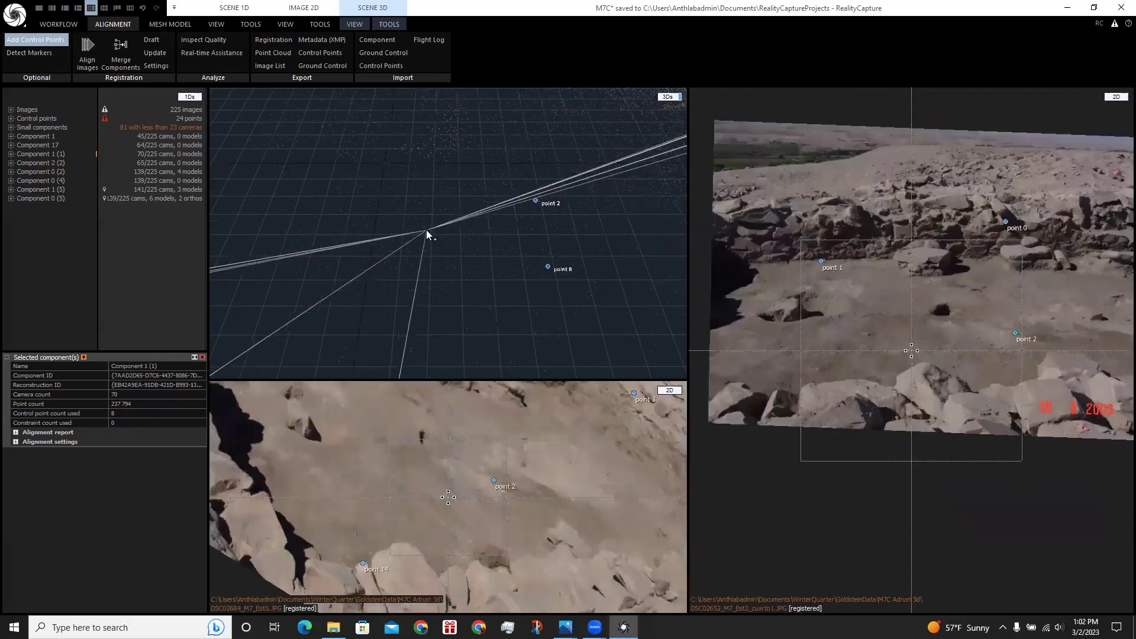
scroll(427, 234, up, 3)
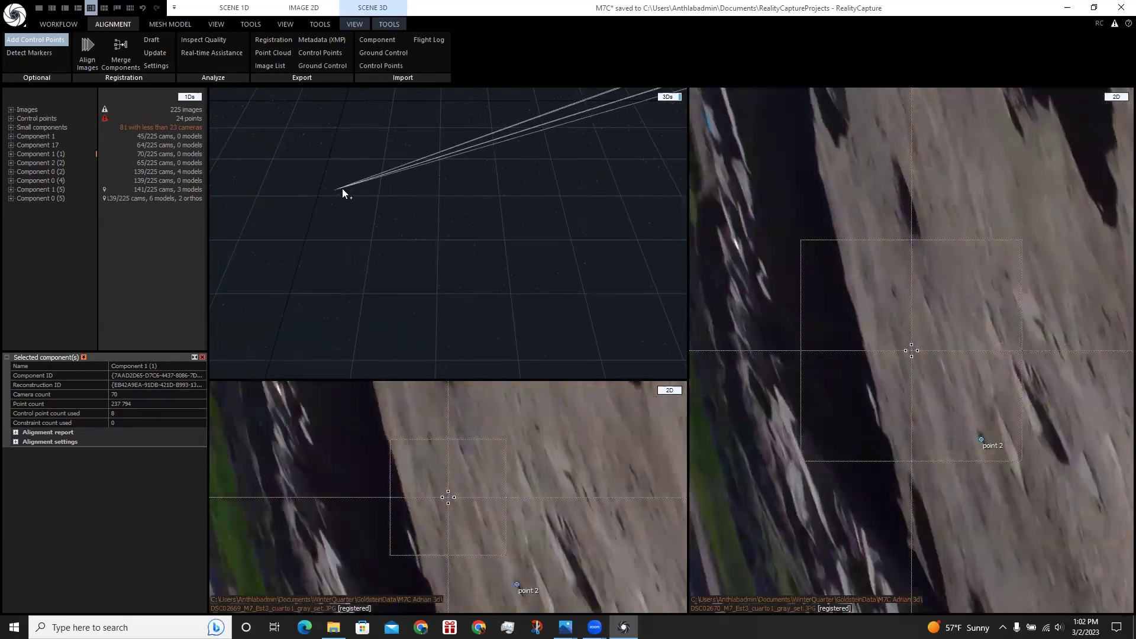
scroll(585, 178, down, 3)
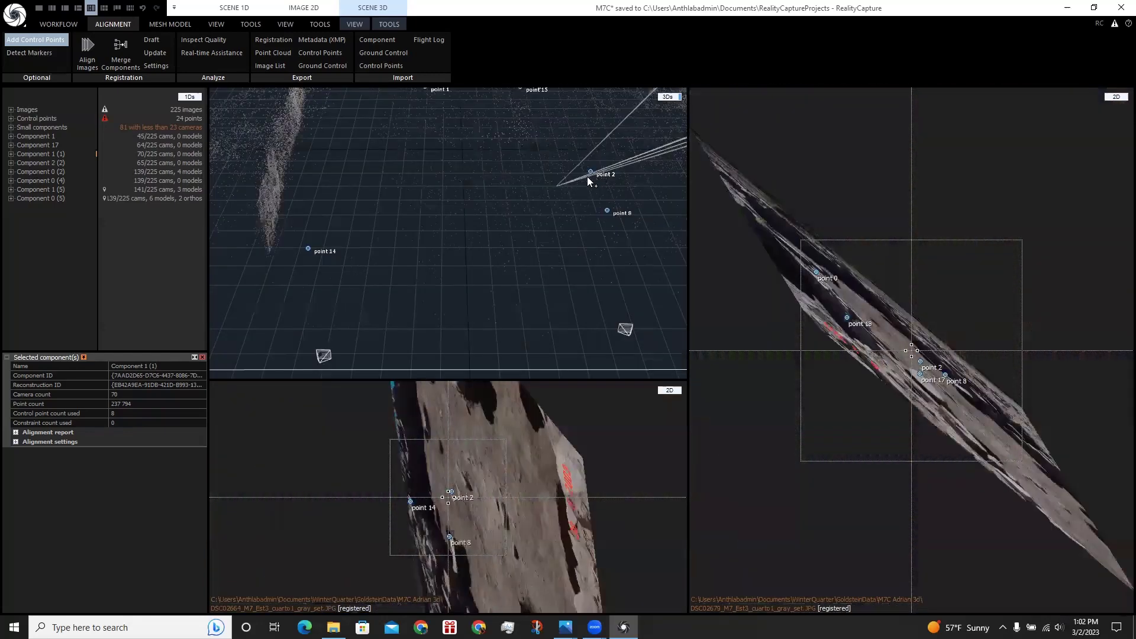
scroll(592, 171, up, 3)
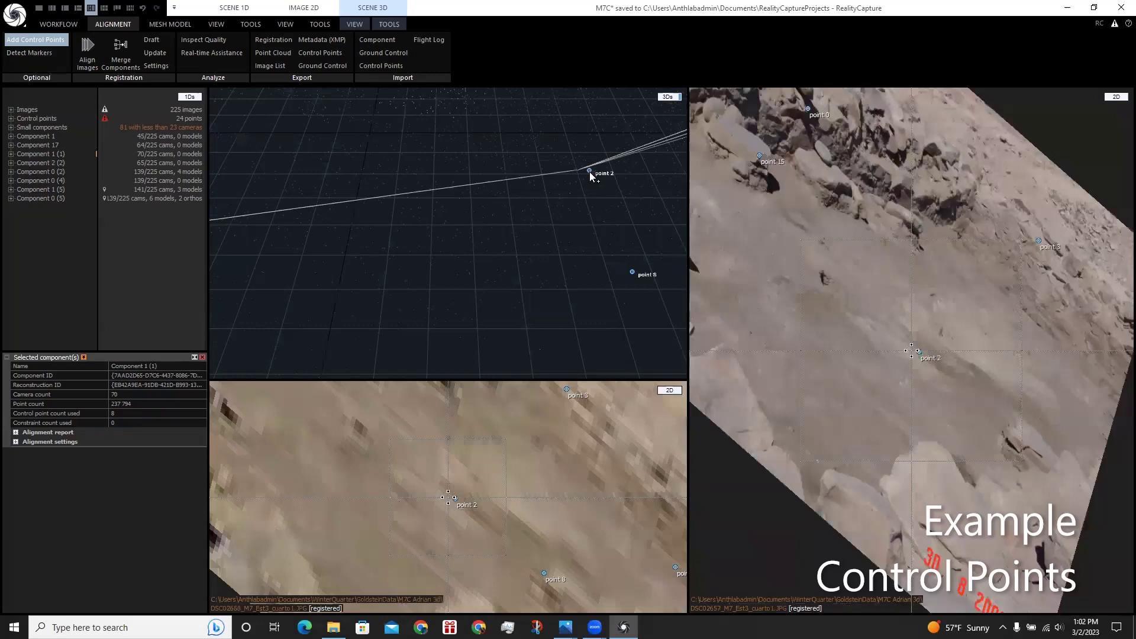
scroll(589, 172, up, 2)
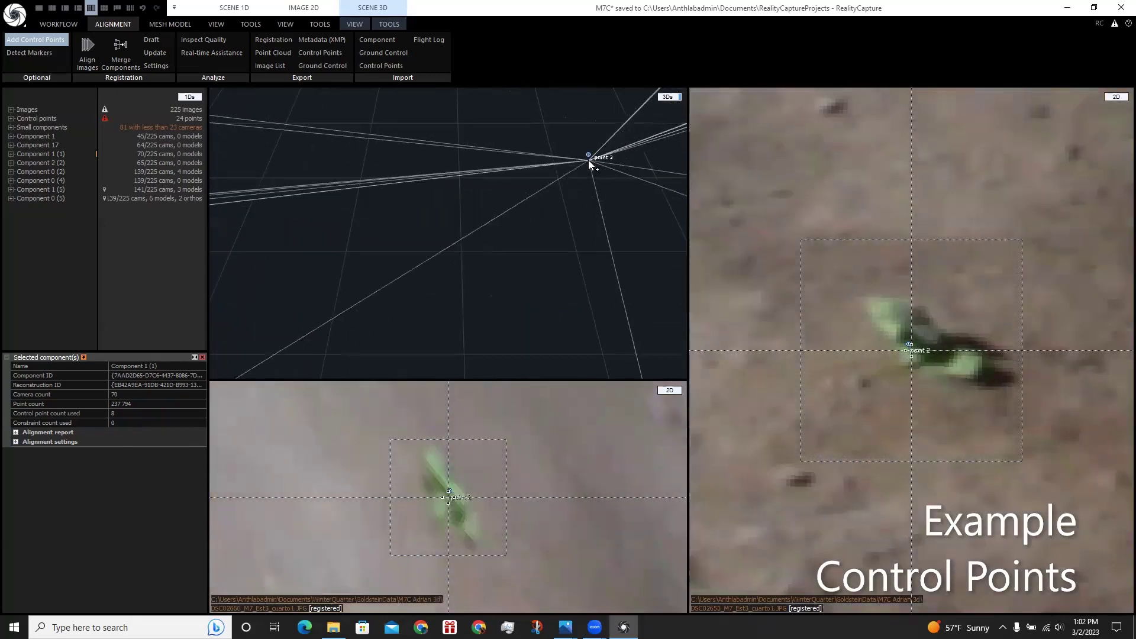
scroll(588, 161, down, 3)
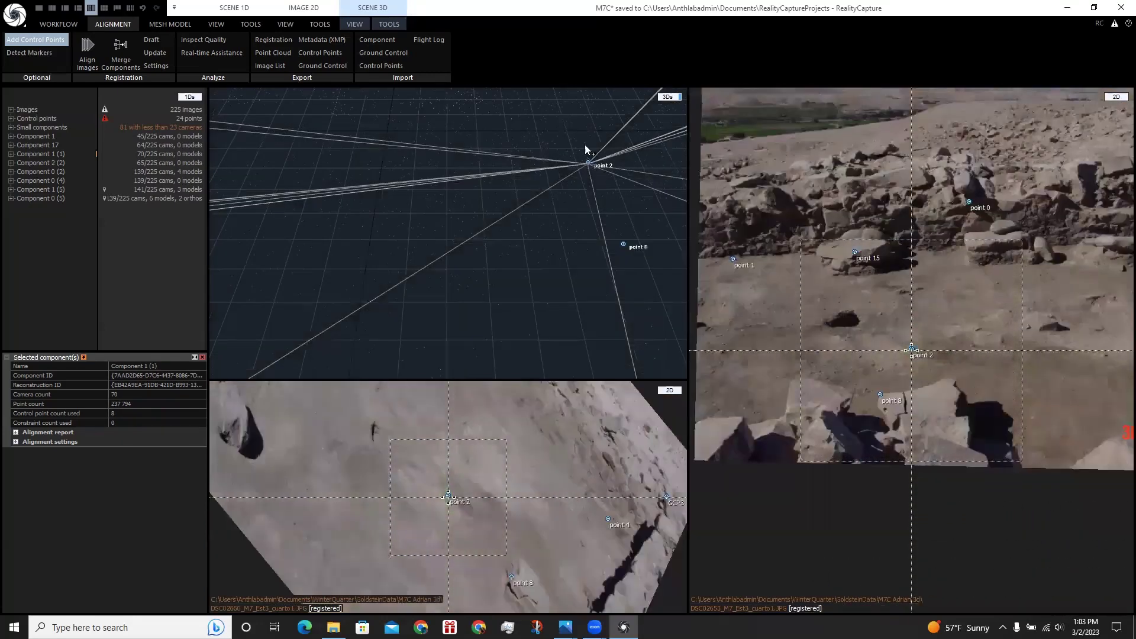
scroll(583, 146, down, 4)
Examine control point 1 at the base of the stone wall in the matching photos.
scroll(540, 141, up, 3)
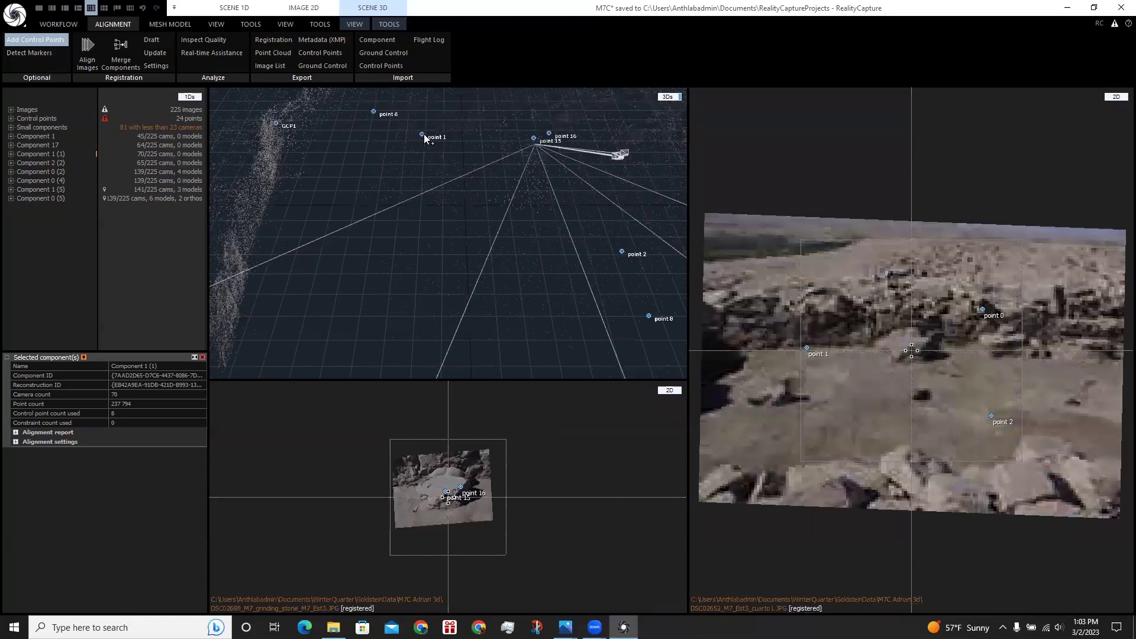
click(422, 135)
scroll(438, 142, up, 1)
scroll(444, 139, up, 4)
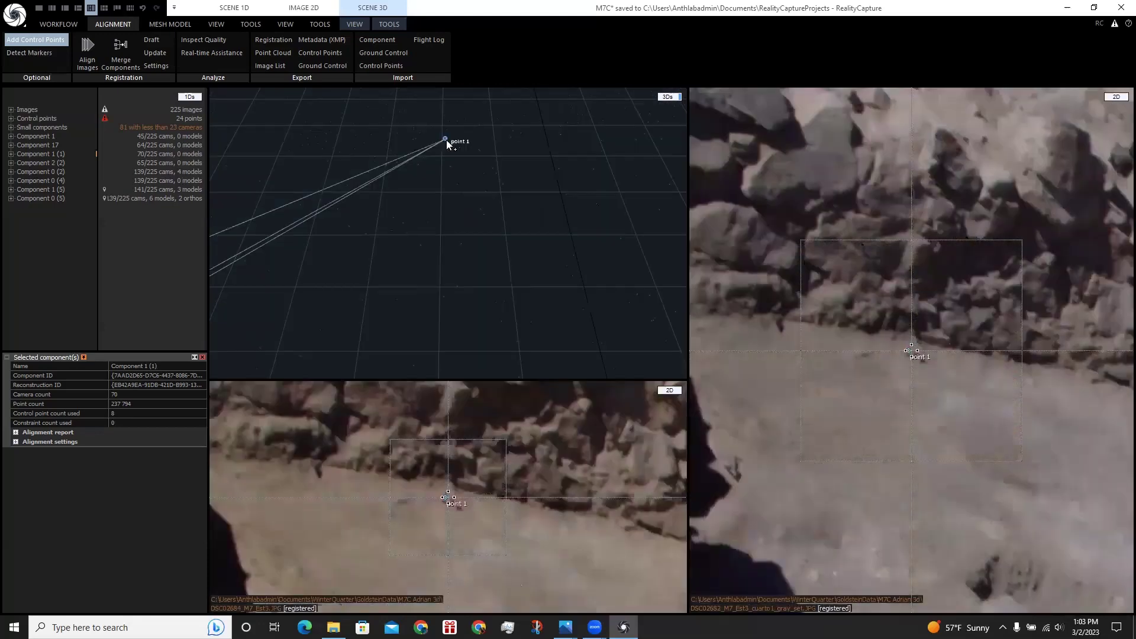
click(445, 130)
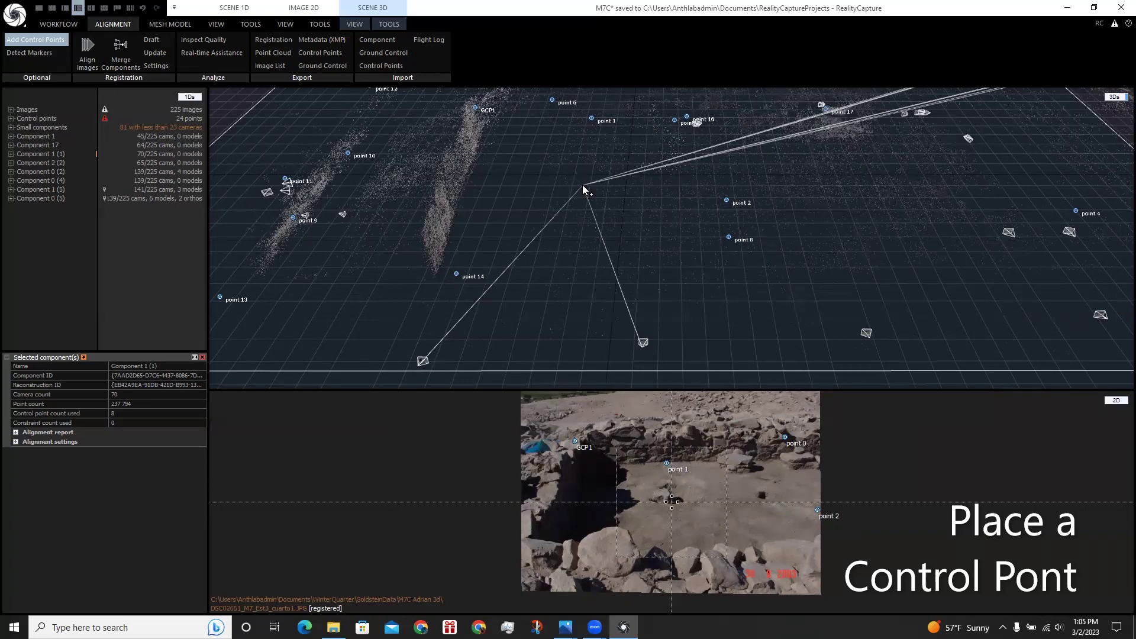
Place a new control point on the stone in the room's floor between point 1 and point 14.
scroll(575, 180, up, 1)
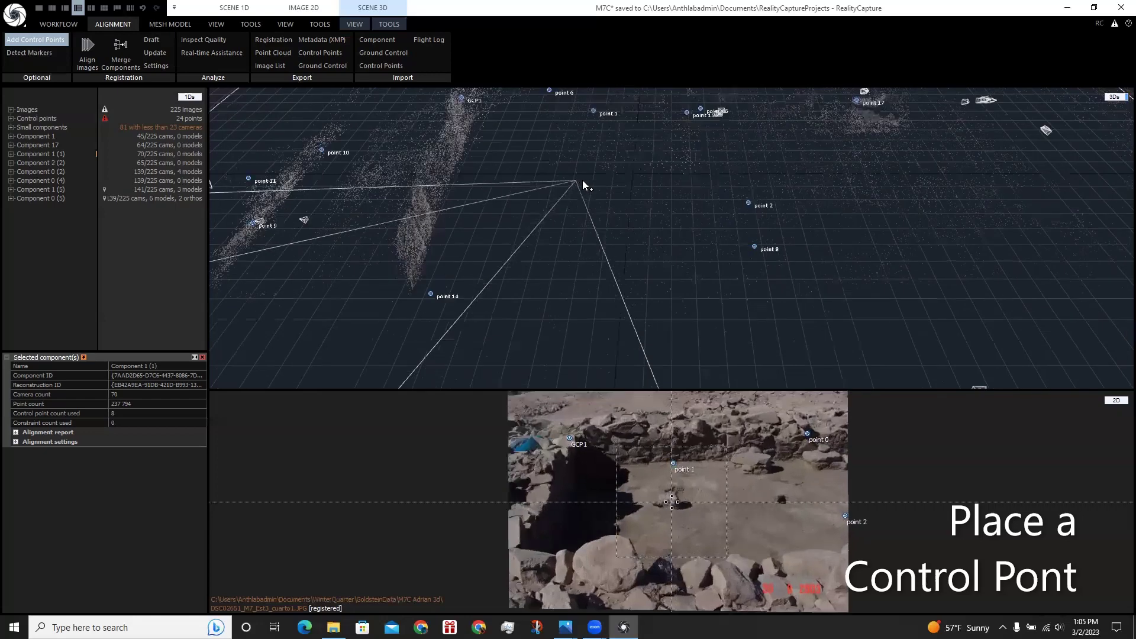
scroll(582, 180, up, 3)
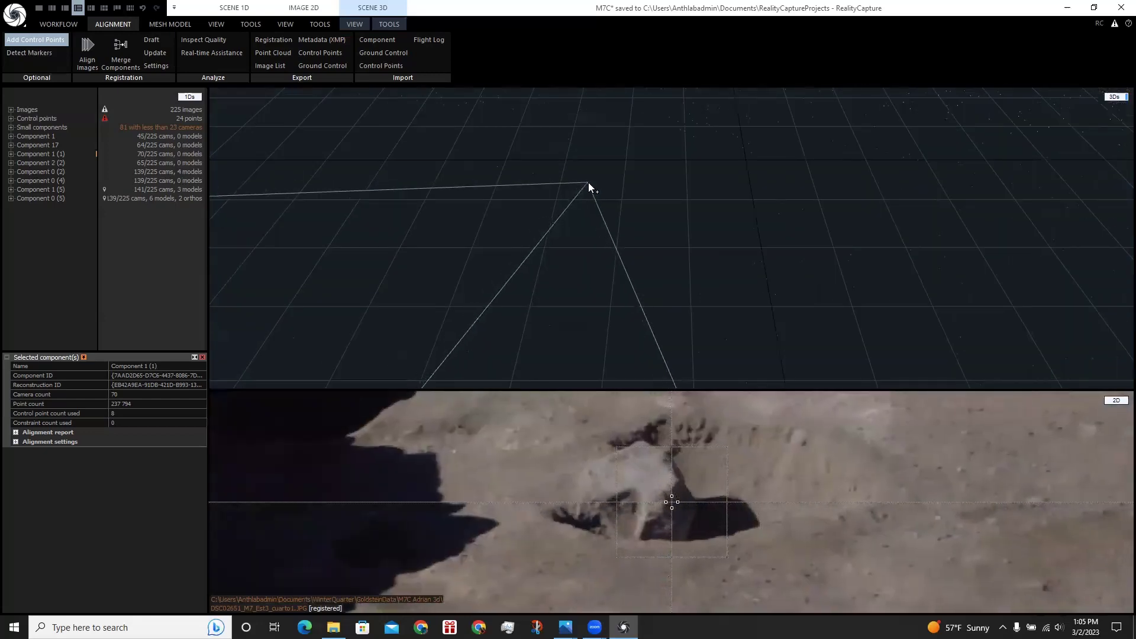
scroll(588, 182, up, 3)
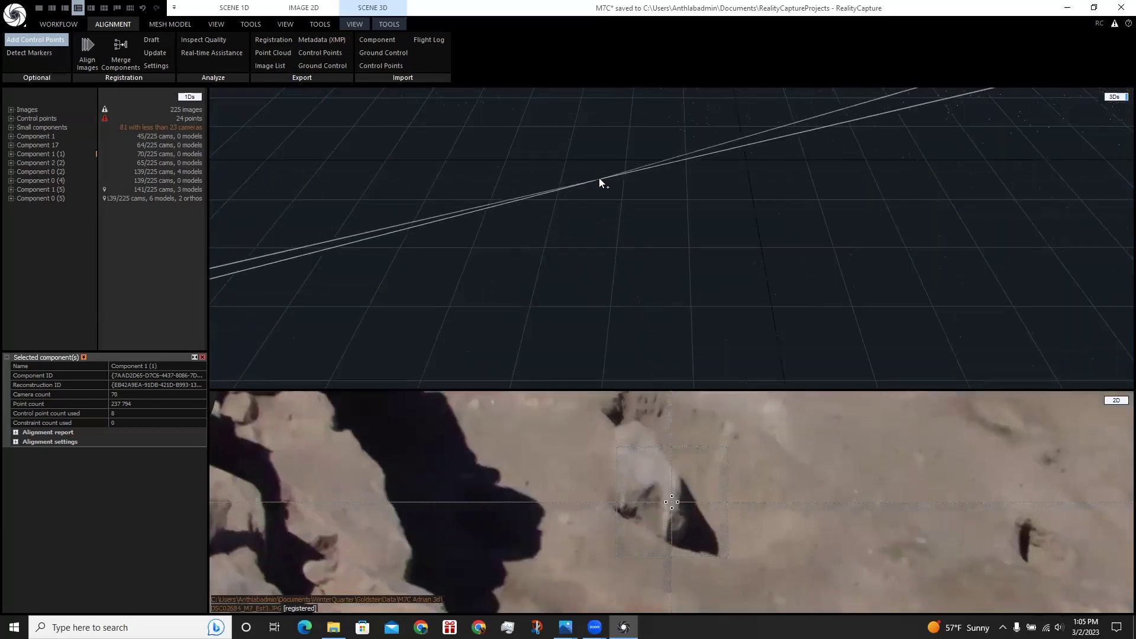
click(599, 179)
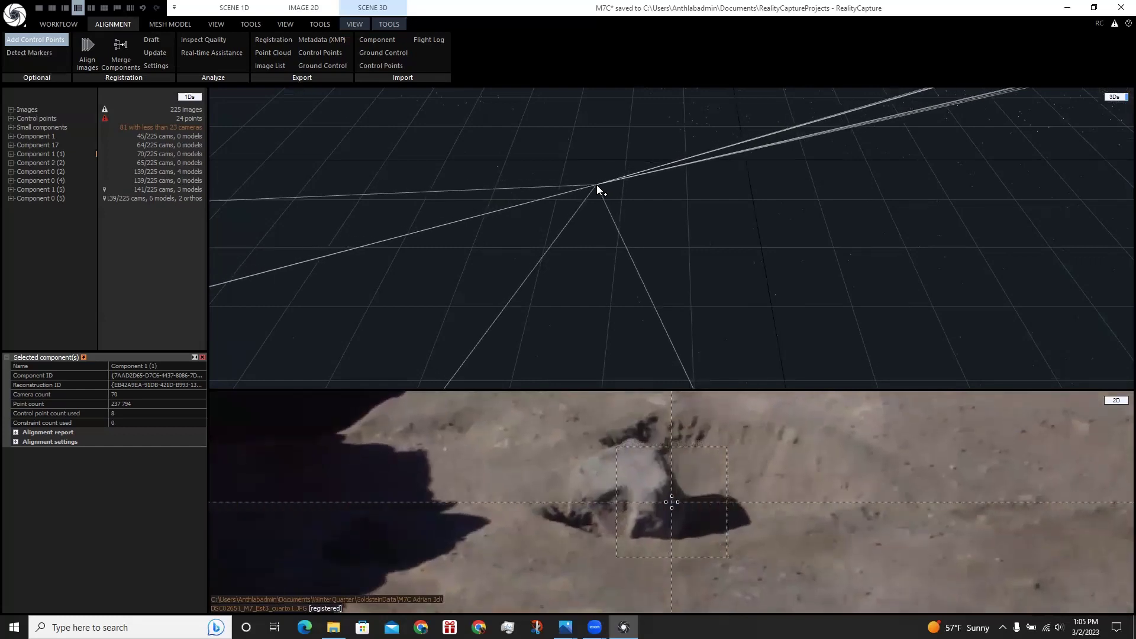
click(597, 184)
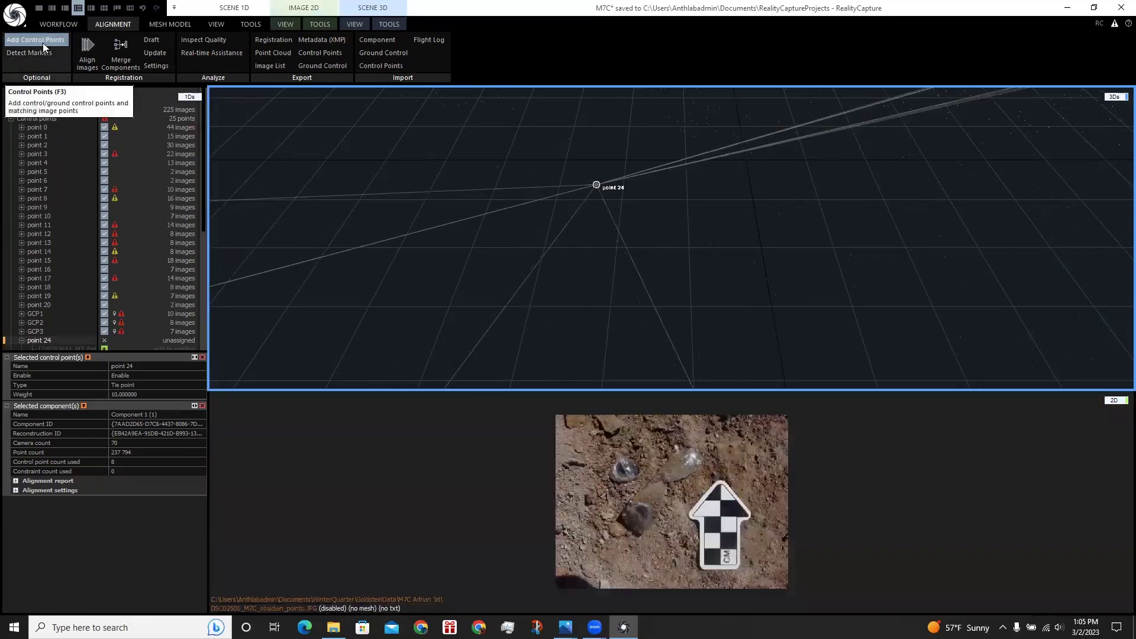
Open the new control point's first suggested photo, DSC02651_M7_Est3_cuarto1.JPG, in a 2D view.
scroll(34, 273, down, 3)
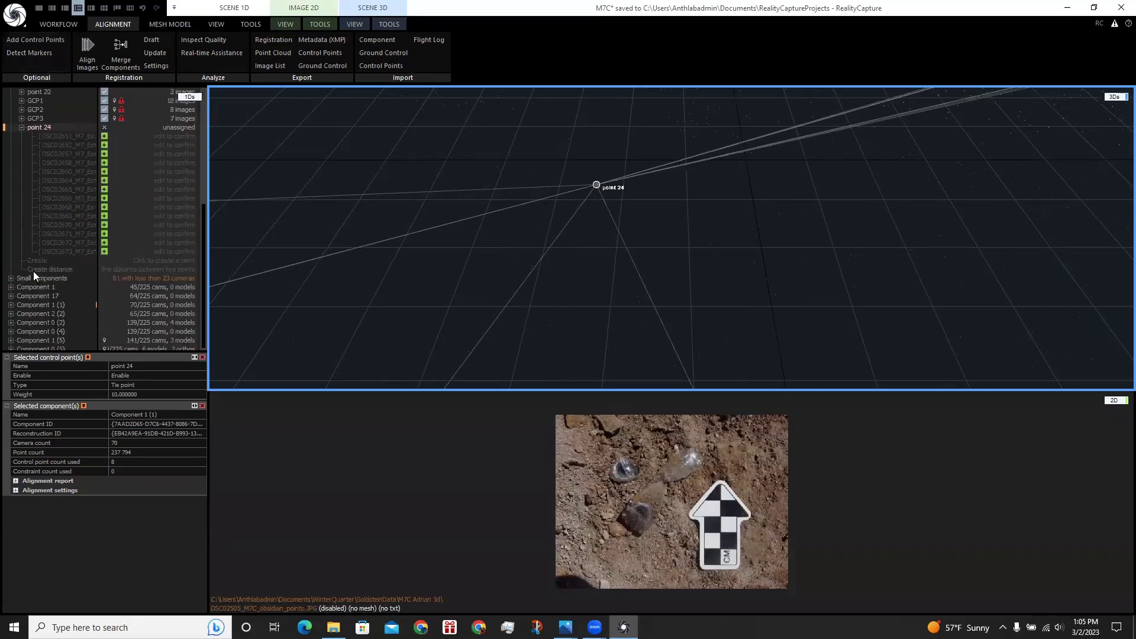
scroll(36, 263, down, 3)
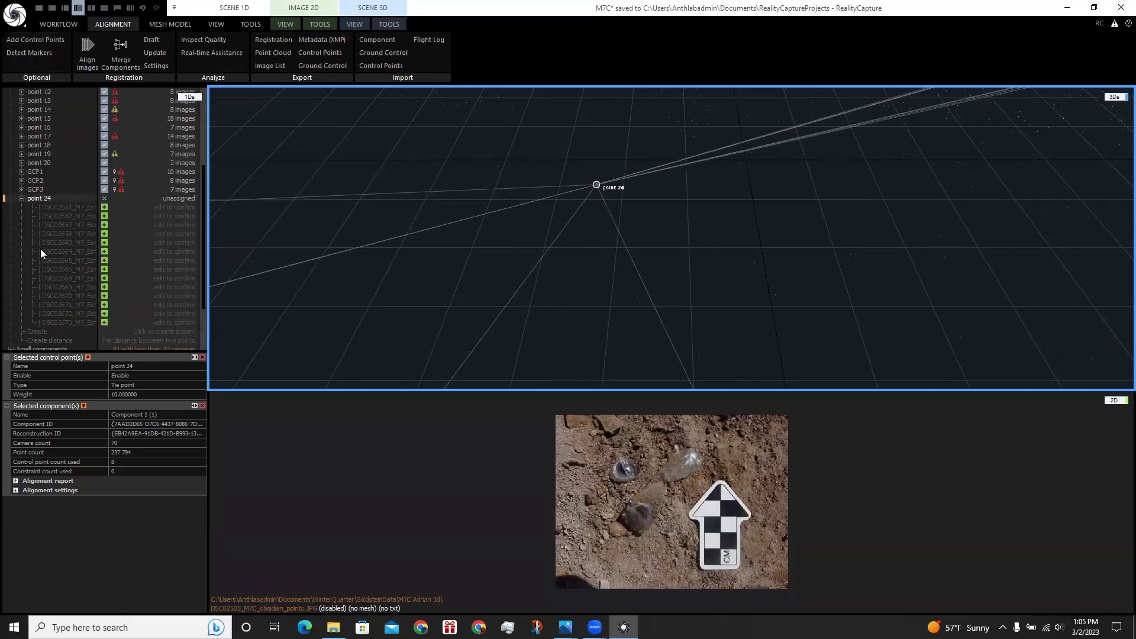
click(53, 207)
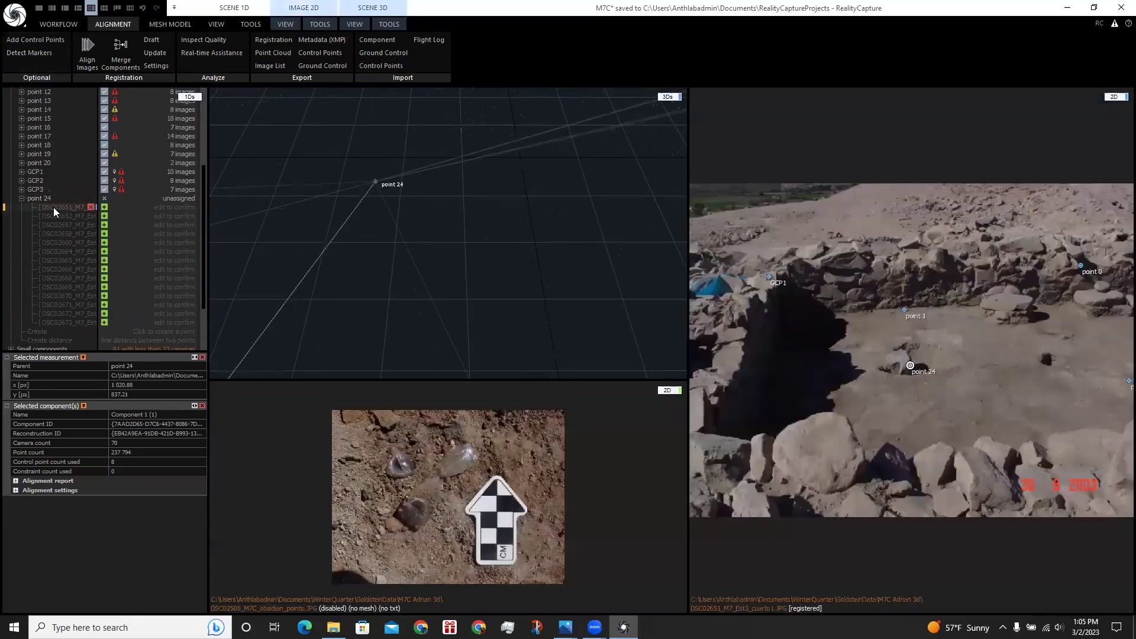
Check point 24 on the stone in photo DSC02651 and confirm its suggested position.
scroll(909, 379, up, 5)
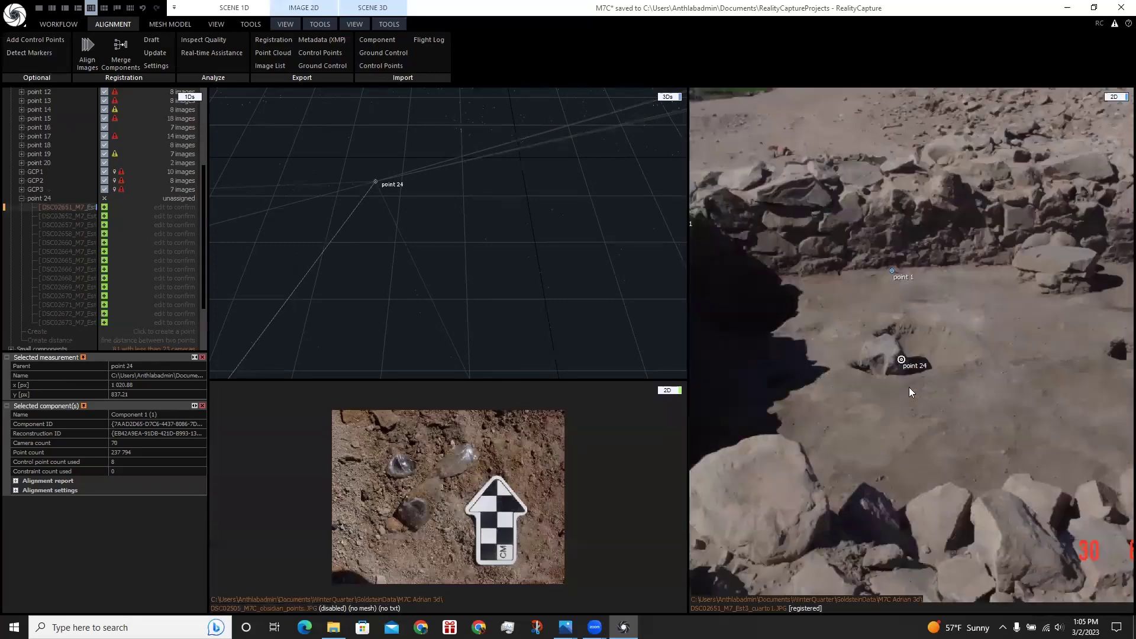
scroll(884, 345, down, 1)
drag(852, 356, 822, 386)
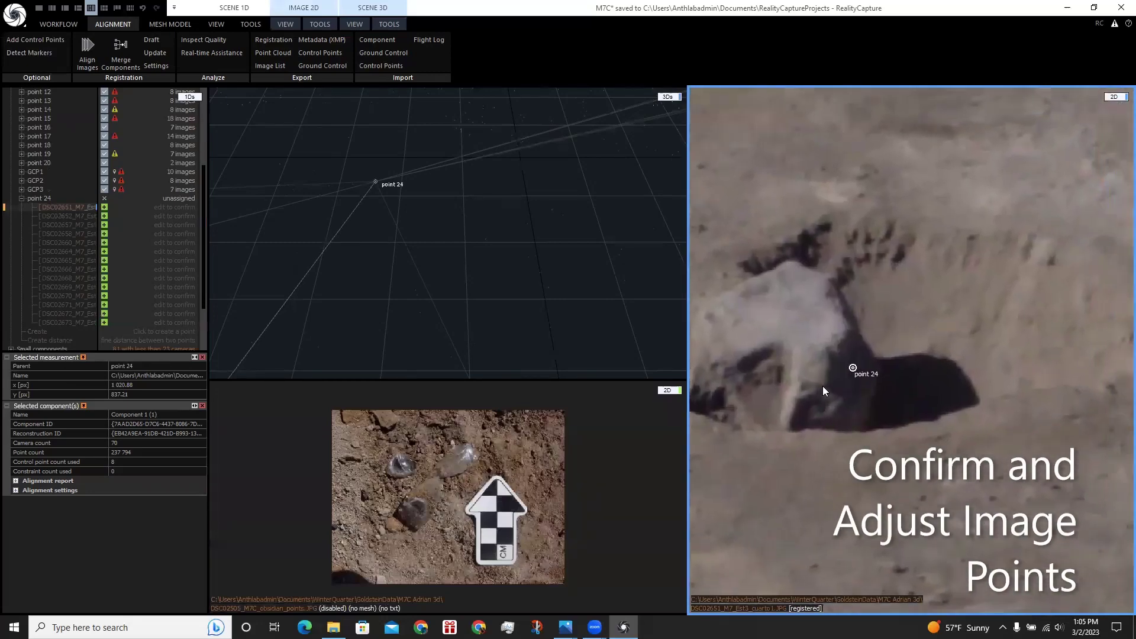
scroll(856, 386, up, 3)
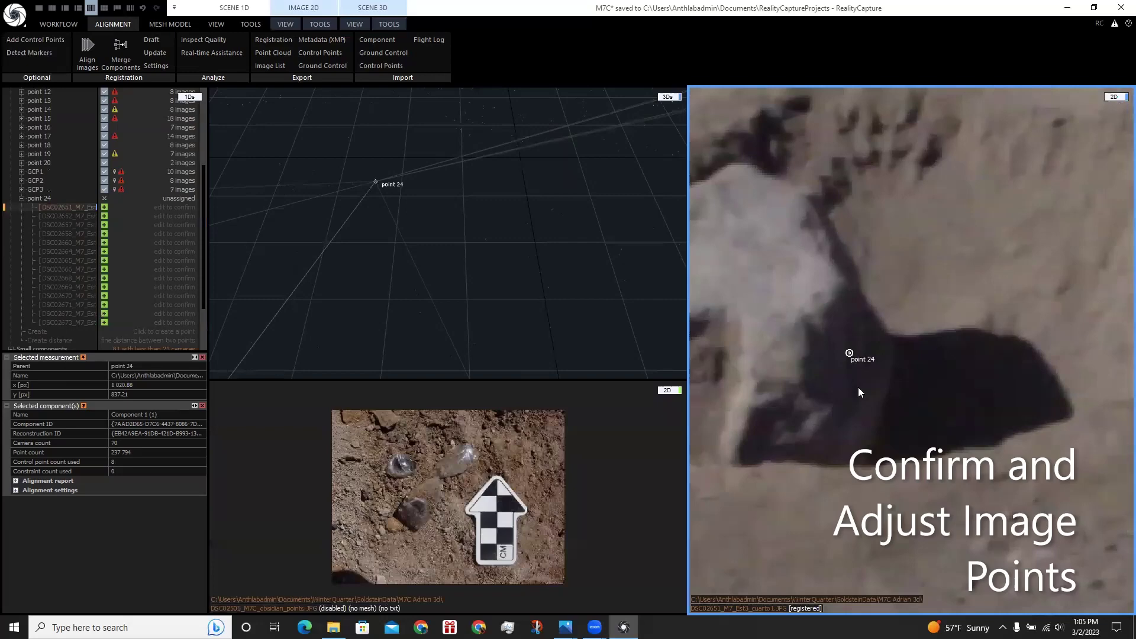
click(104, 208)
Open point 24's suggested photo DSC02652, check the marker on the stone, and confirm its position.
click(52, 216)
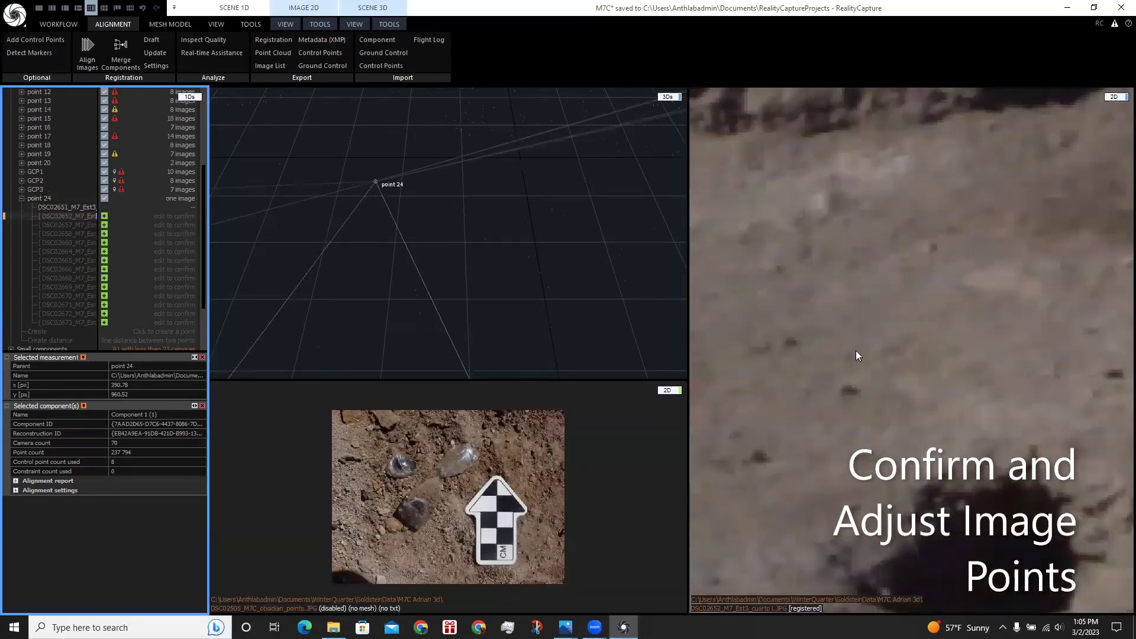
drag(894, 379, 976, 163)
scroll(971, 290, down, 3)
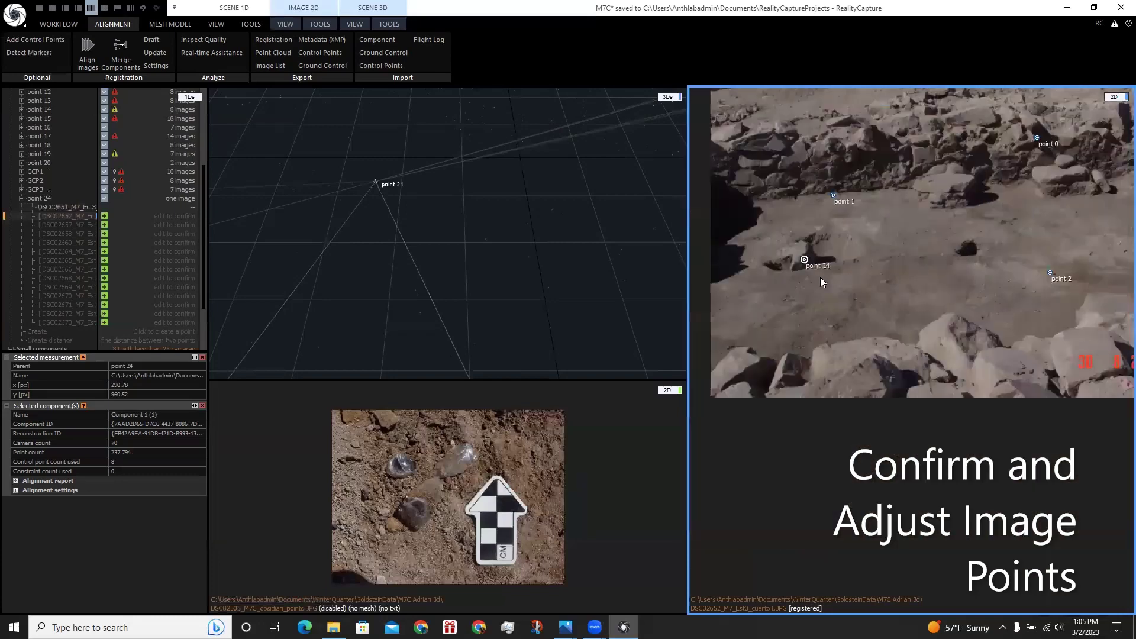
scroll(820, 276, up, 3)
scroll(774, 242, up, 4)
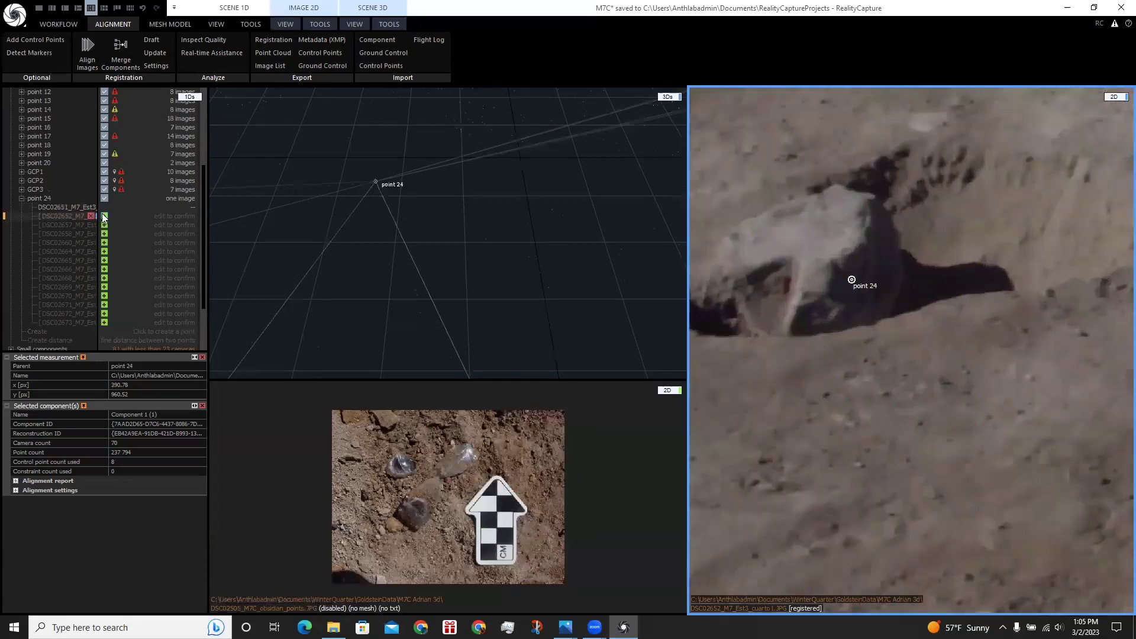
click(104, 217)
Open suggested photo DSC02657 and reposition point 24 from the floor onto the adjacent edge of the stone.
click(52, 227)
scroll(781, 316, up, 5)
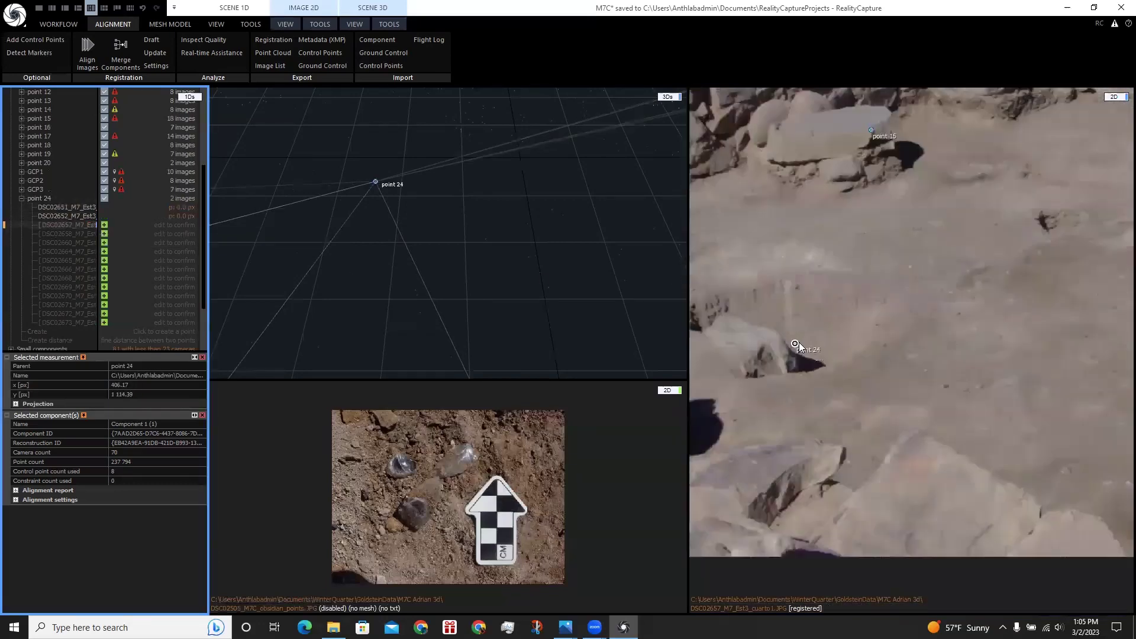
scroll(821, 348, up, 3)
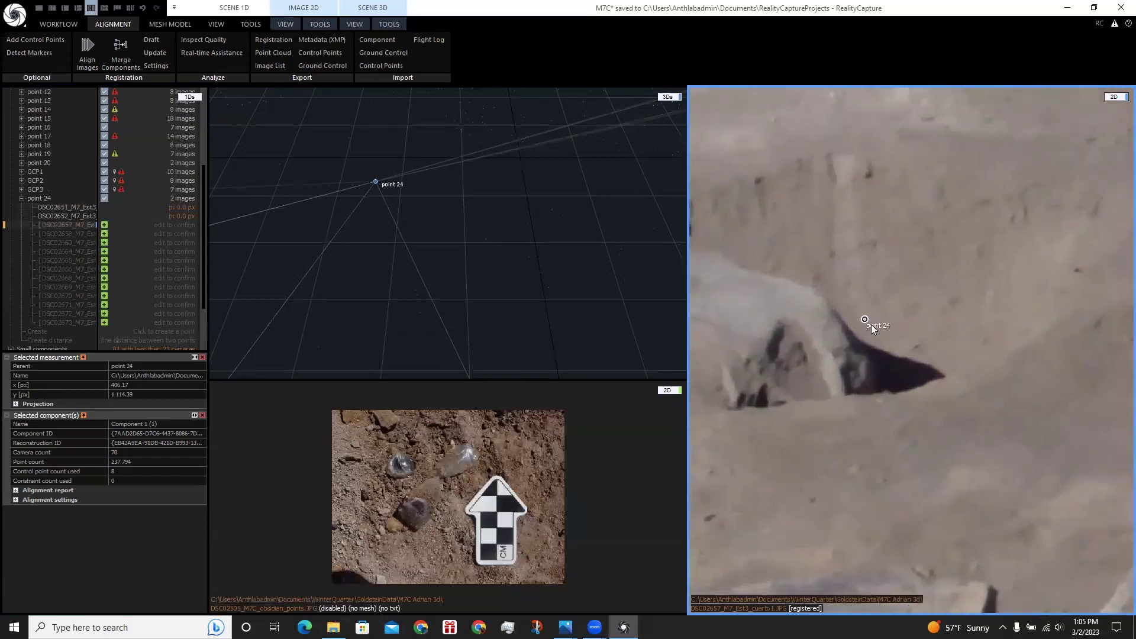
click(865, 320)
scroll(911, 351, up, 3)
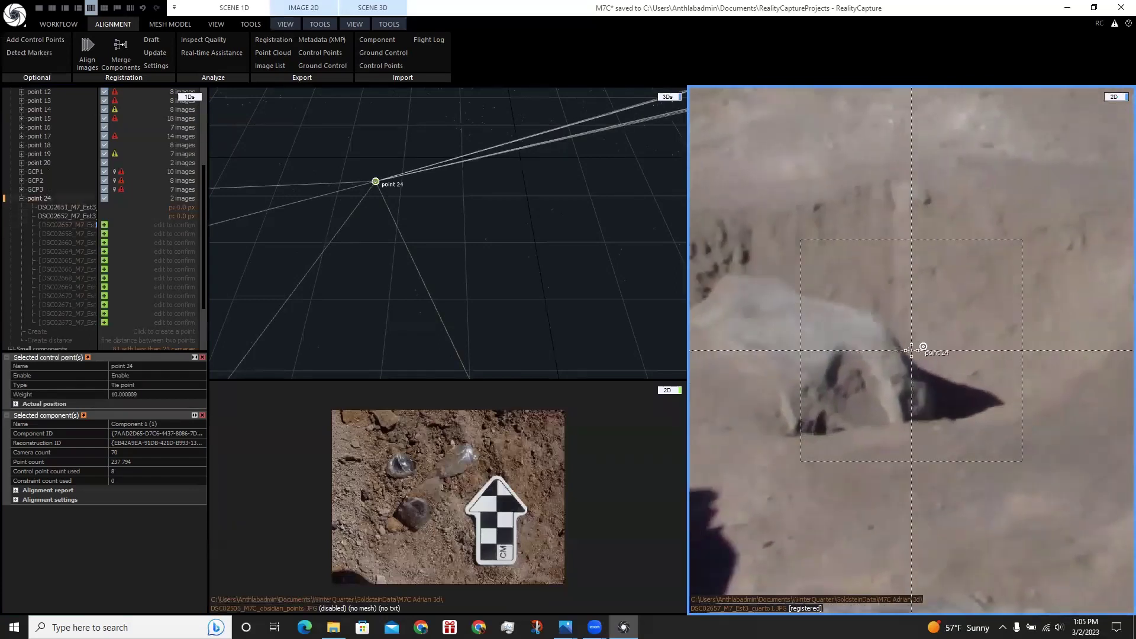
click(911, 351)
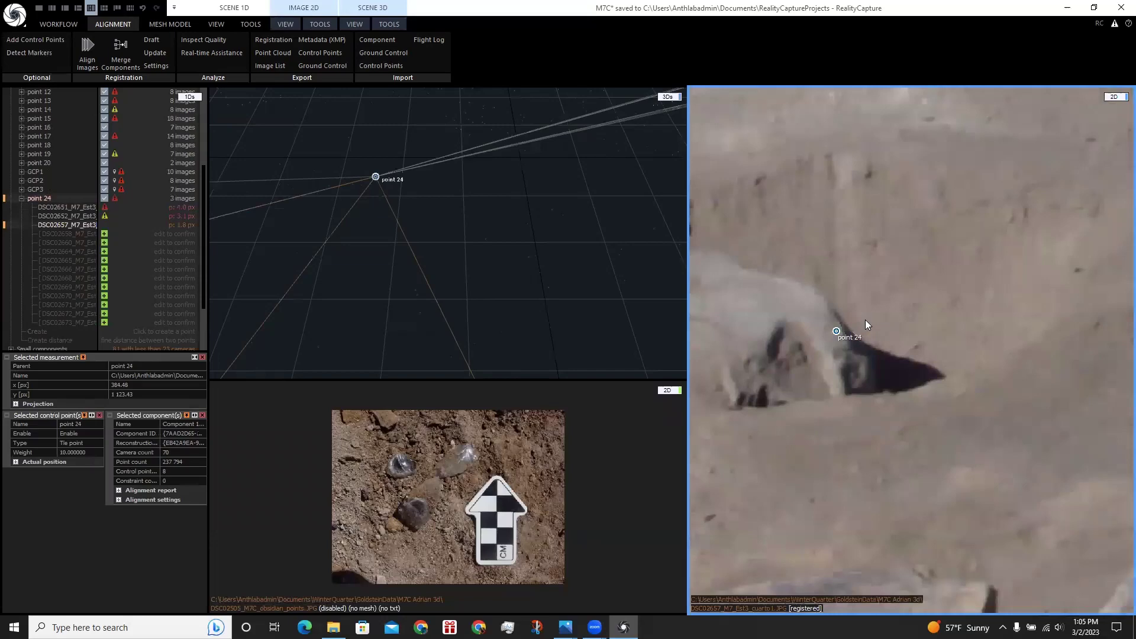
Check and confirm point 24's suggested positions on the stone in photos DSC02658 and DSC02660.
click(87, 235)
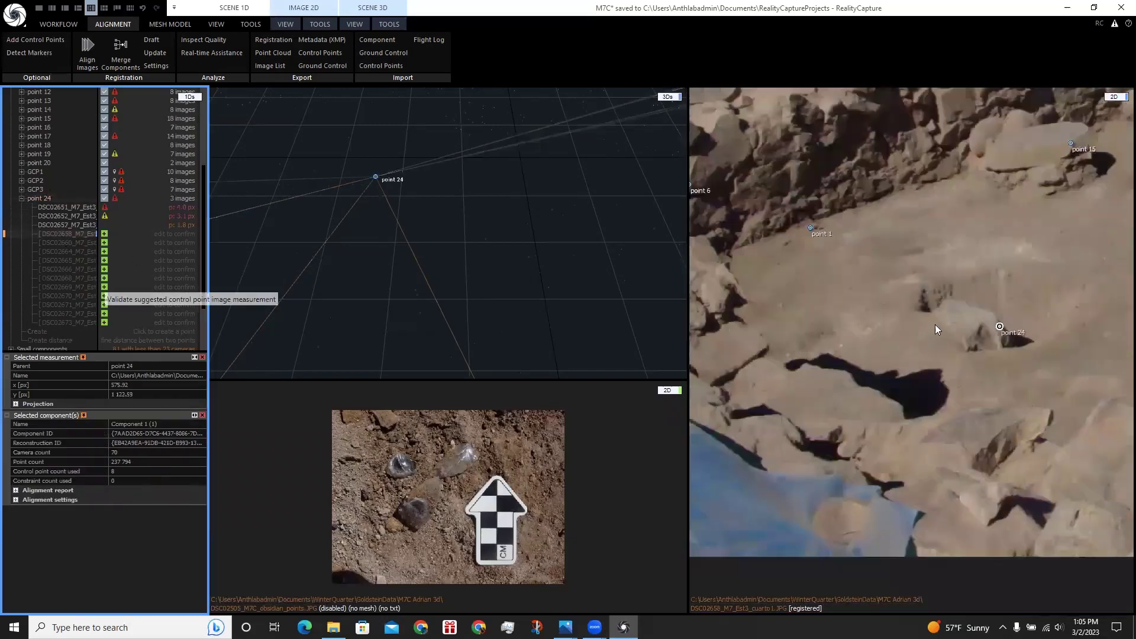
click(1023, 335)
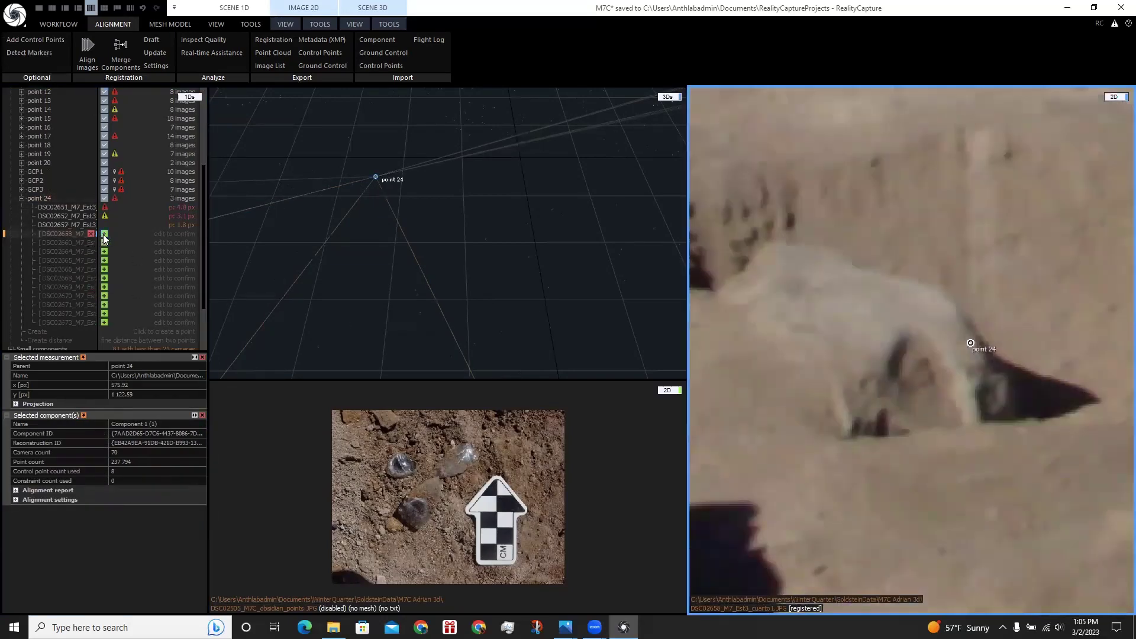
click(74, 243)
scroll(964, 310, down, 6)
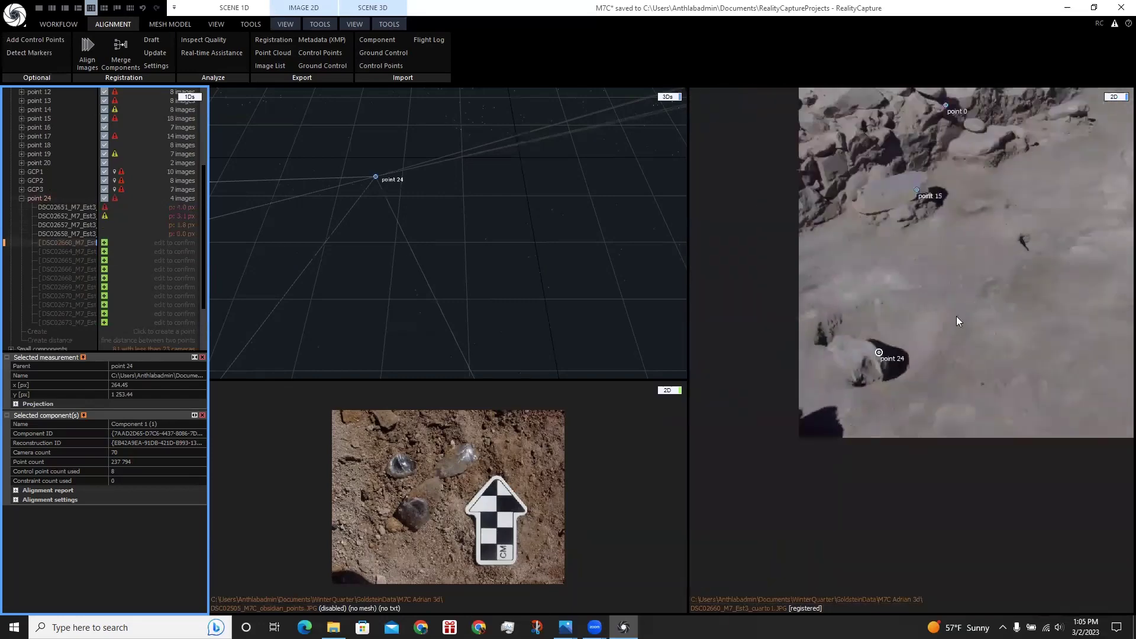
scroll(953, 306, up, 5)
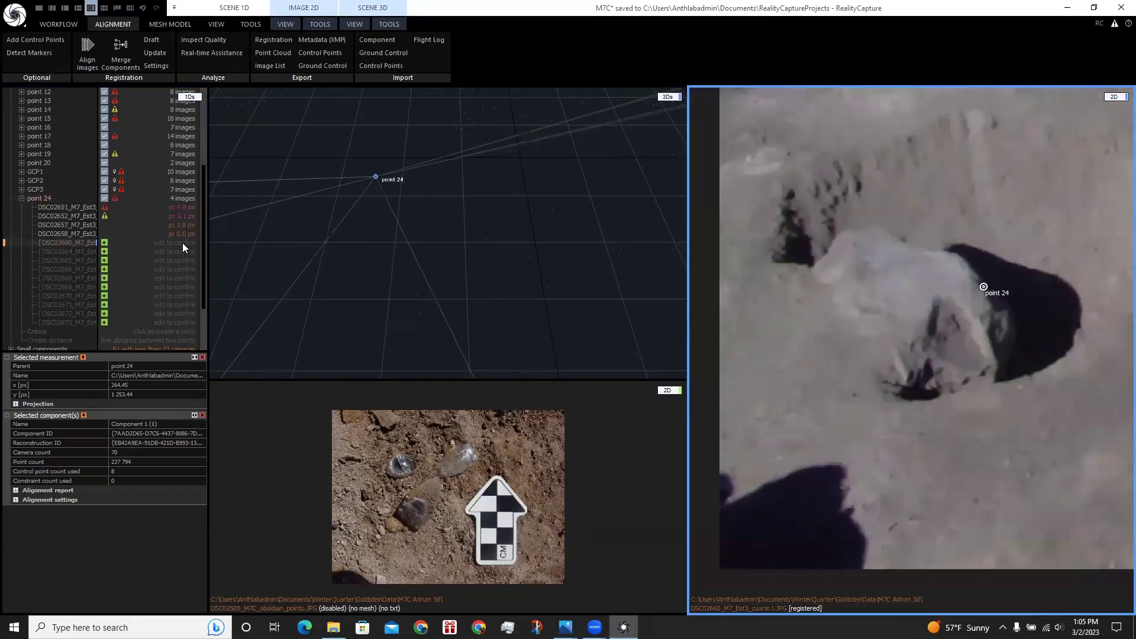
click(182, 242)
Open suggested photo DSC02664 and reposition point 24 closer to the pale upper edge of the stone.
click(76, 251)
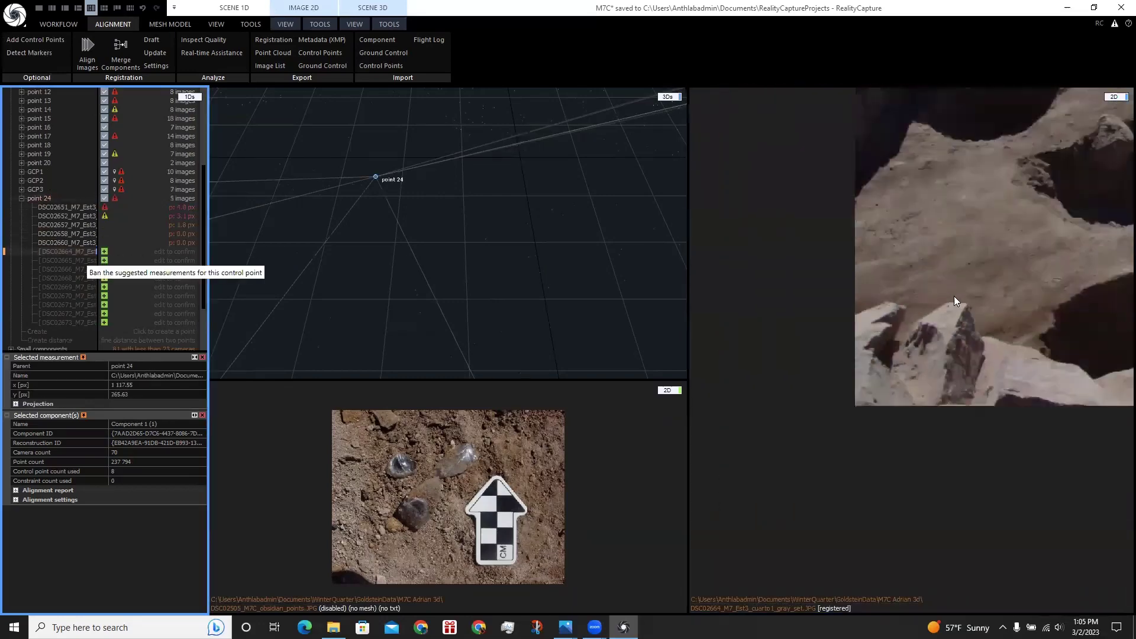
scroll(954, 300, down, 6)
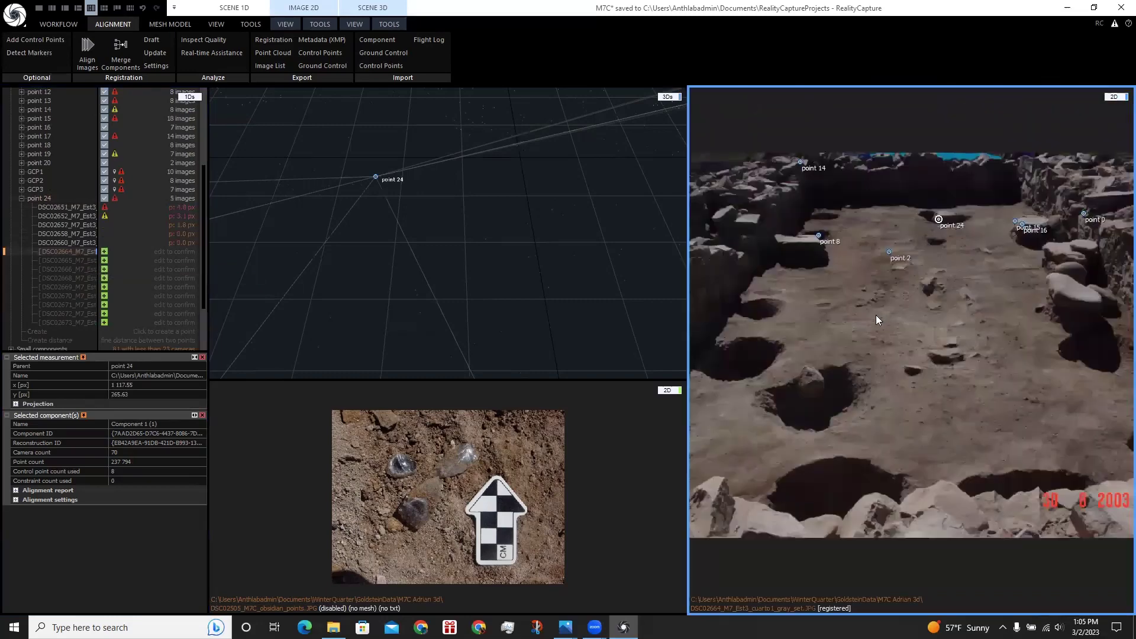
scroll(877, 320, down, 2)
scroll(914, 262, up, 8)
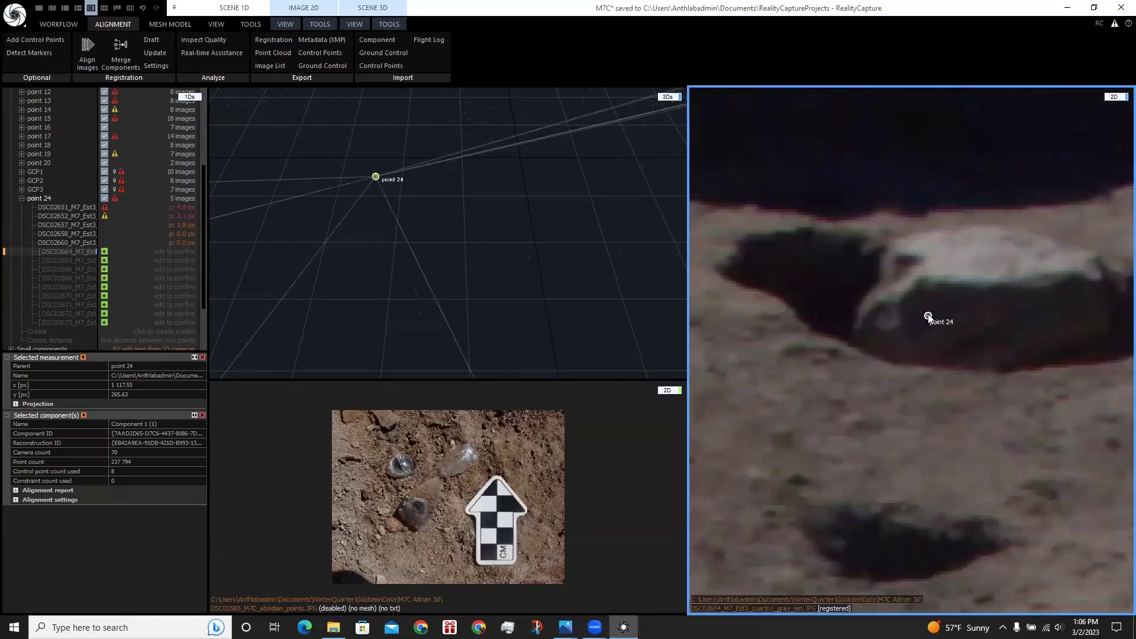
drag(928, 316, 906, 298)
drag(911, 350, 911, 350)
Open suggested photo DSC02665, check point 24 on the stone, and confirm its position.
click(78, 258)
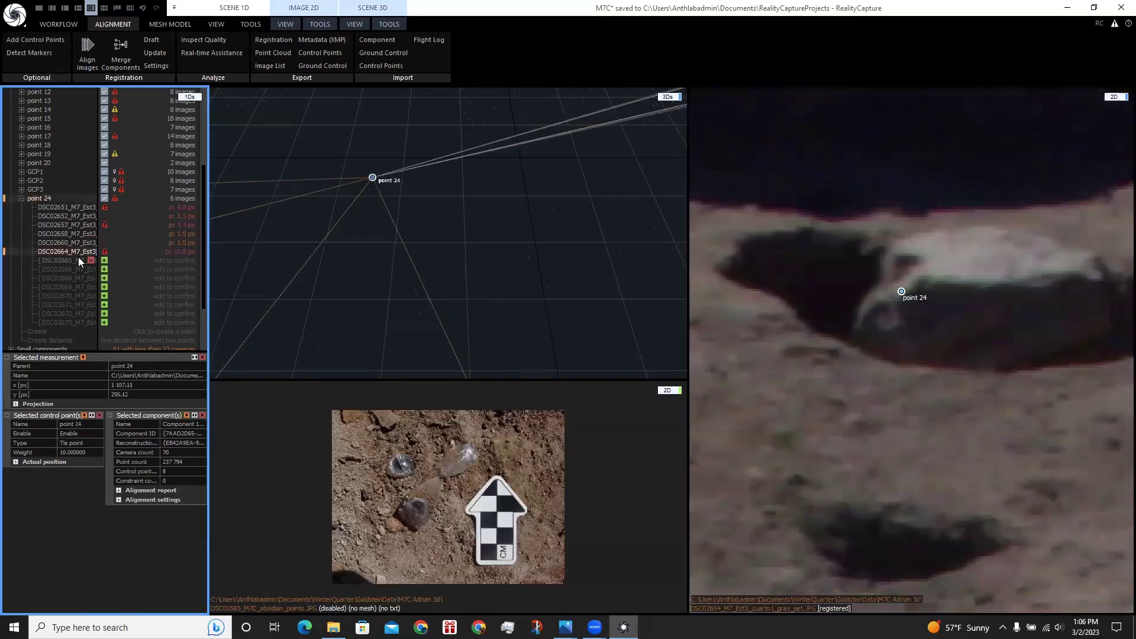
scroll(983, 323, up, 4)
scroll(996, 334, up, 2)
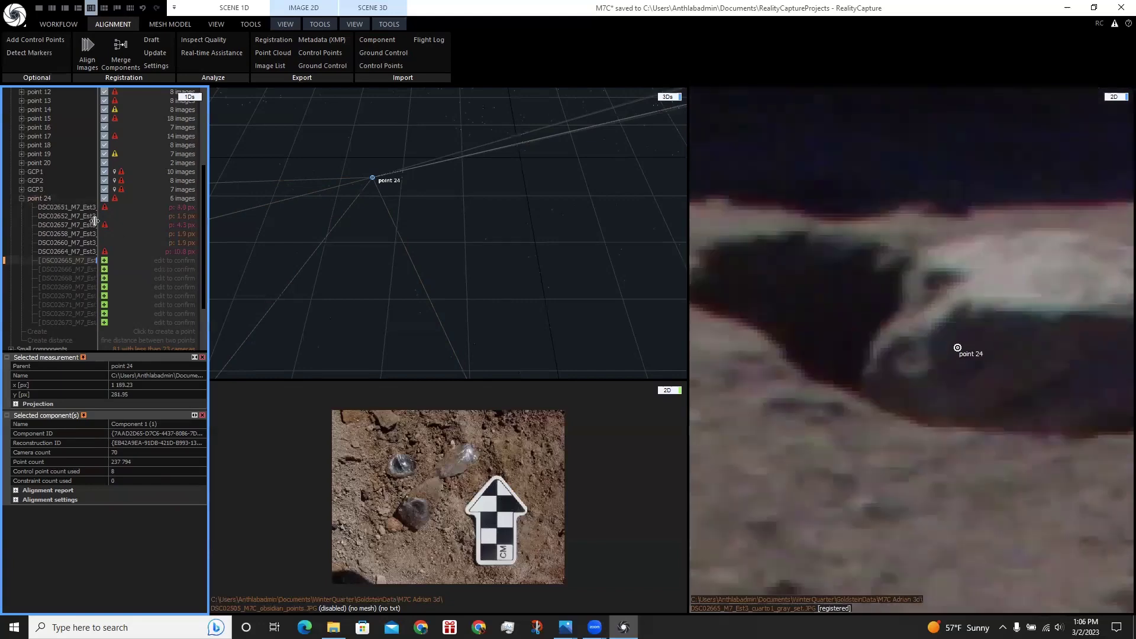
click(104, 261)
Locate point 24 on the stone in suggested photo DSC02666 and confirm its position.
click(68, 271)
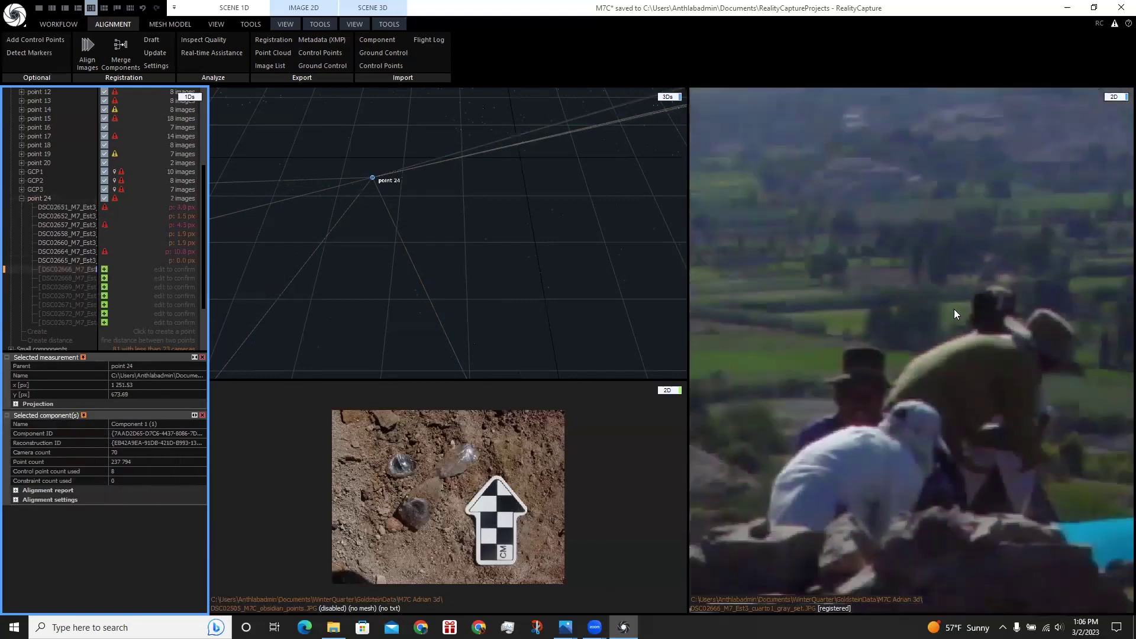
scroll(949, 351, down, 5)
scroll(935, 338, up, 4)
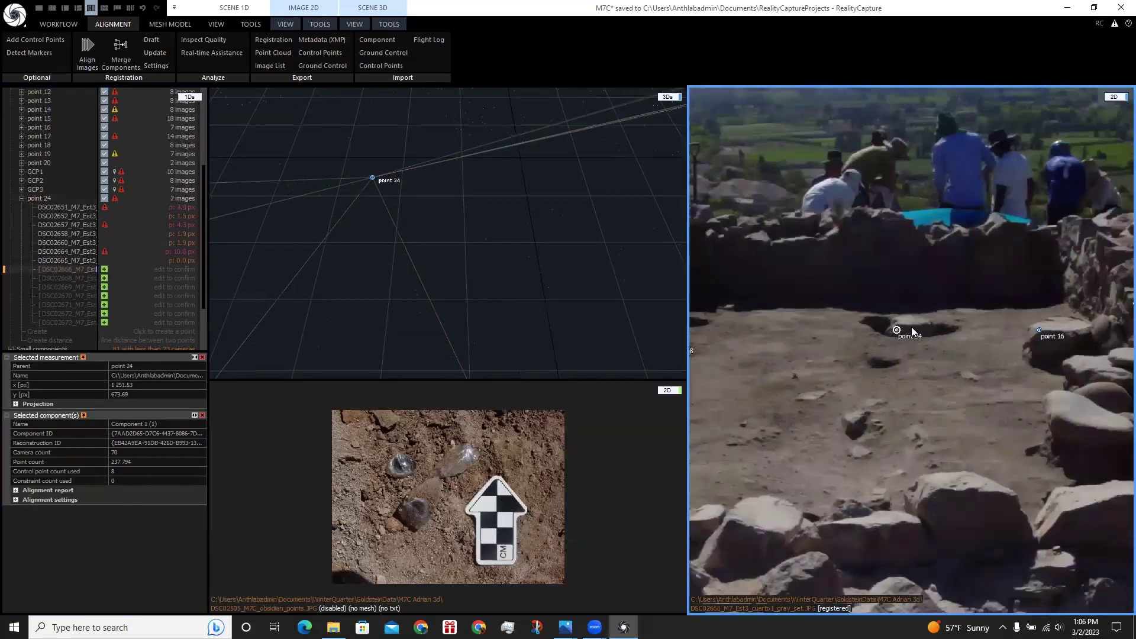
scroll(912, 329, up, 6)
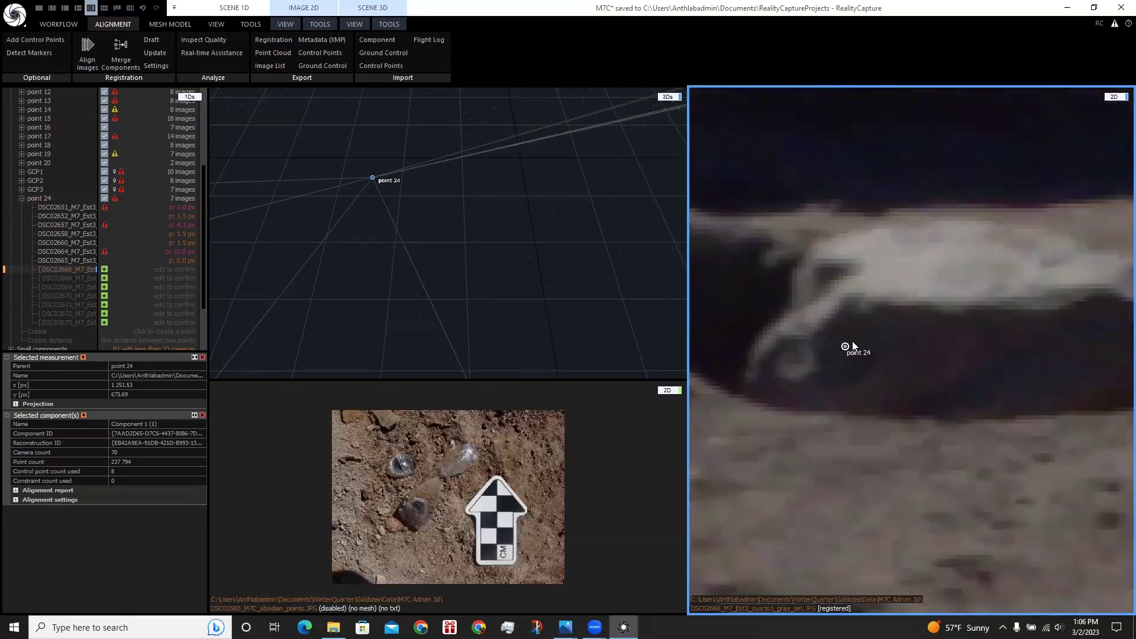
click(105, 270)
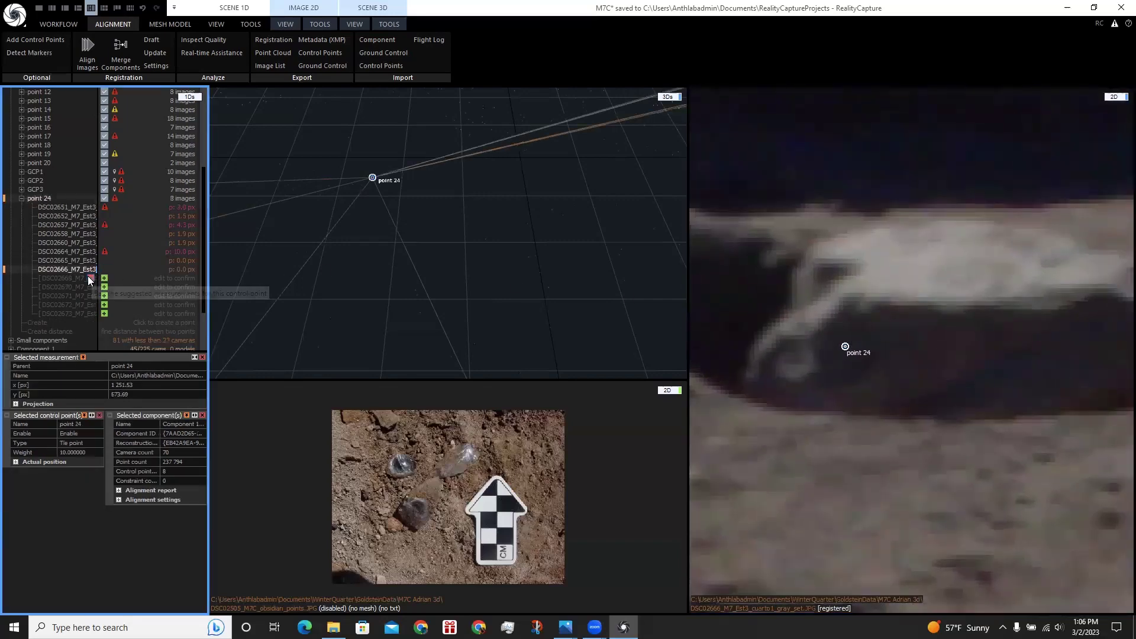
Check and confirm point 24's suggested positions on the stone in photos DSC02669 and DSC02670.
click(89, 277)
scroll(926, 299, down, 6)
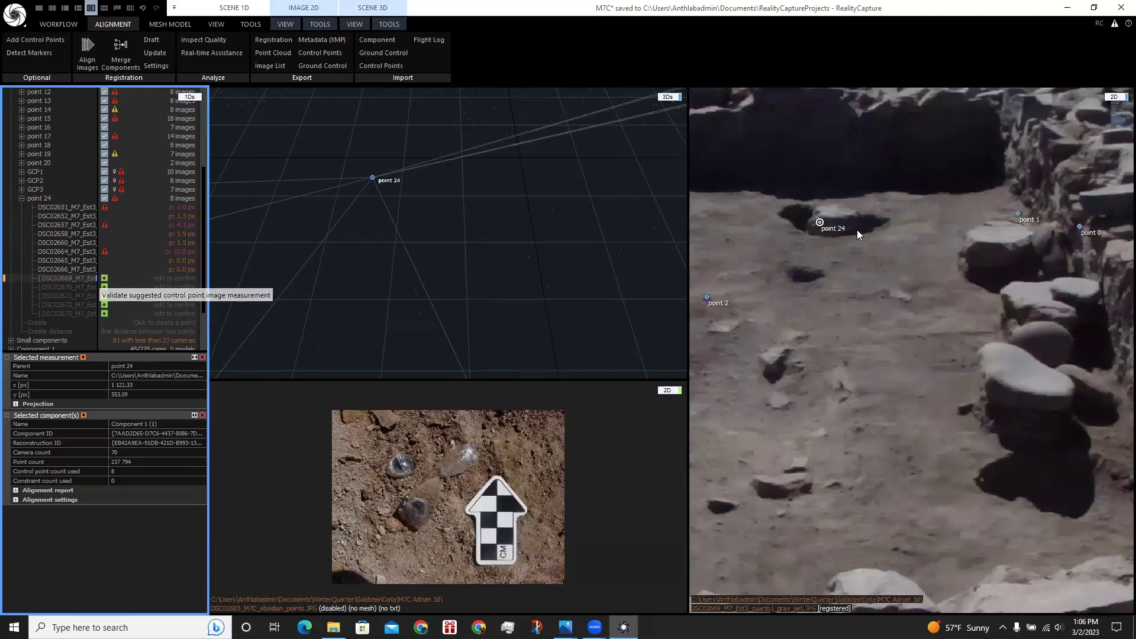
scroll(887, 307, up, 6)
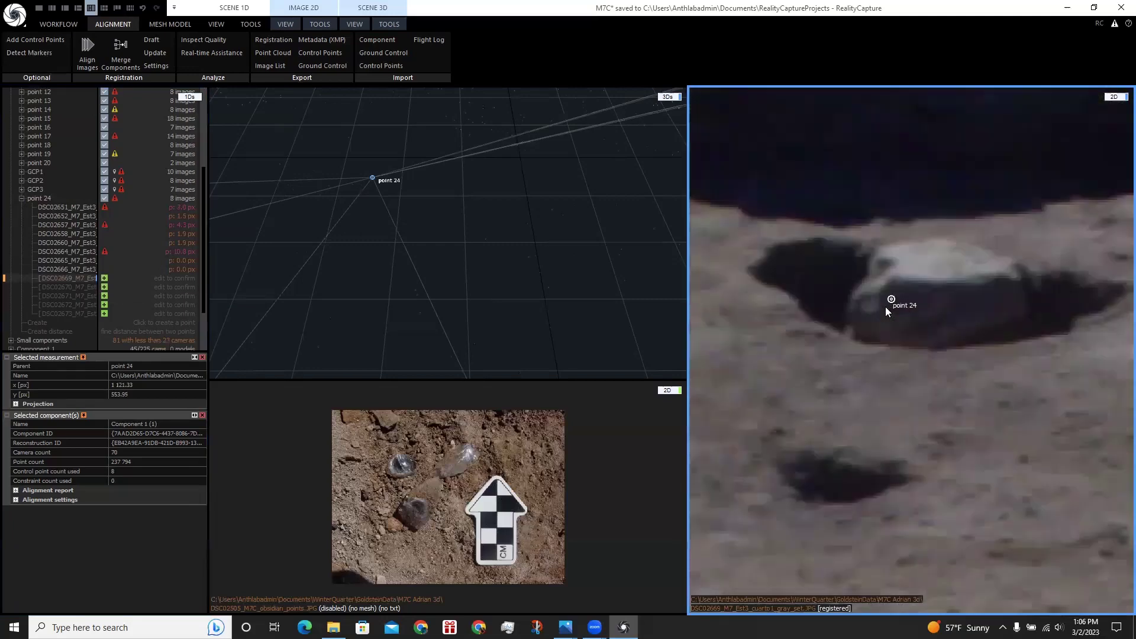
click(105, 278)
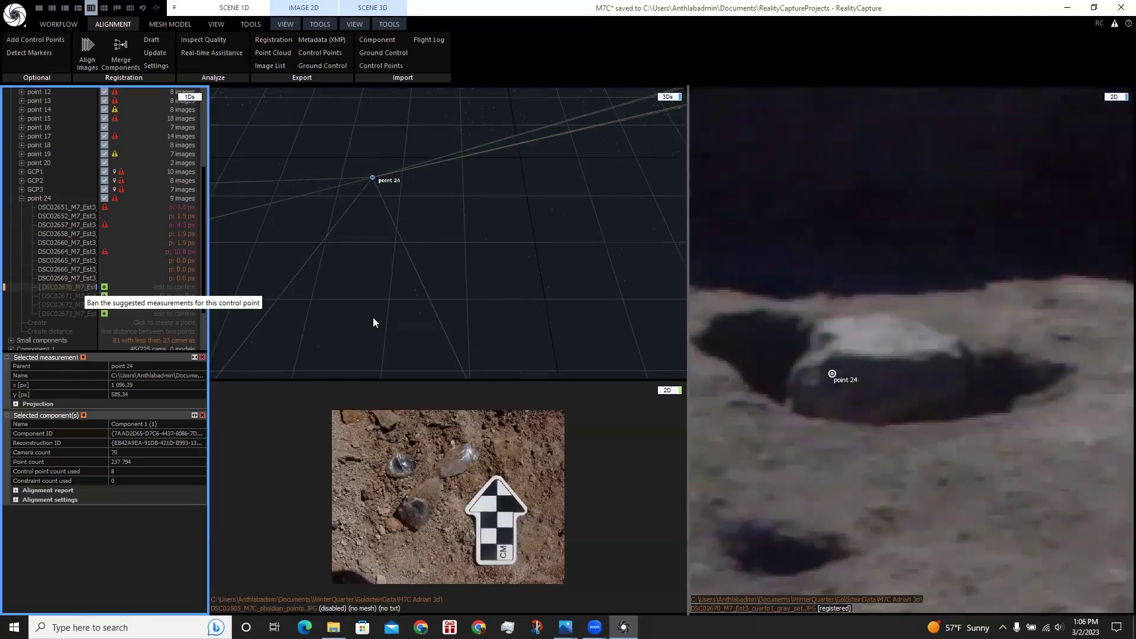
click(104, 287)
Examine point 24 and the surrounding room in the sideways photo DSC02671 for other shared control point locations.
click(67, 293)
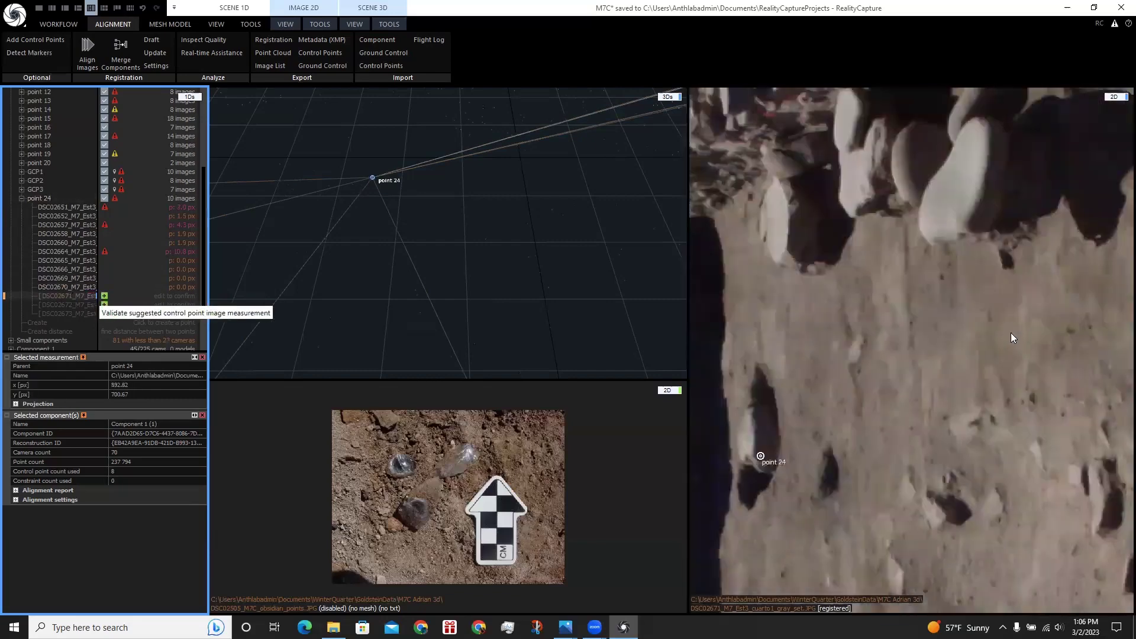
scroll(883, 278, down, 4)
scroll(874, 314, up, 4)
scroll(858, 291, down, 2)
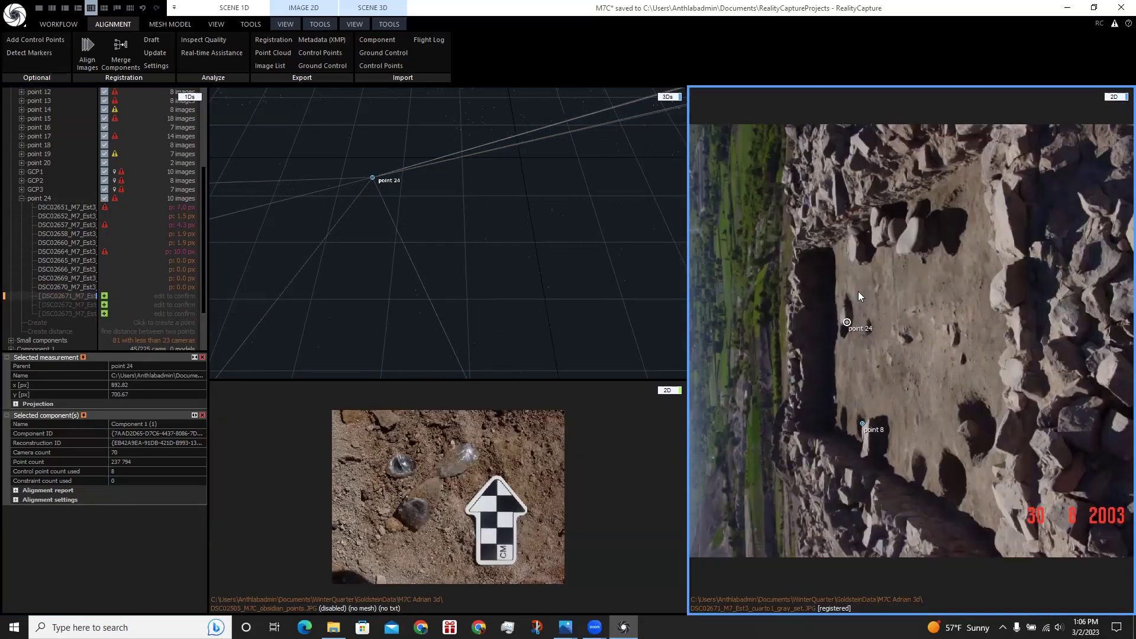
scroll(862, 281, up, 4)
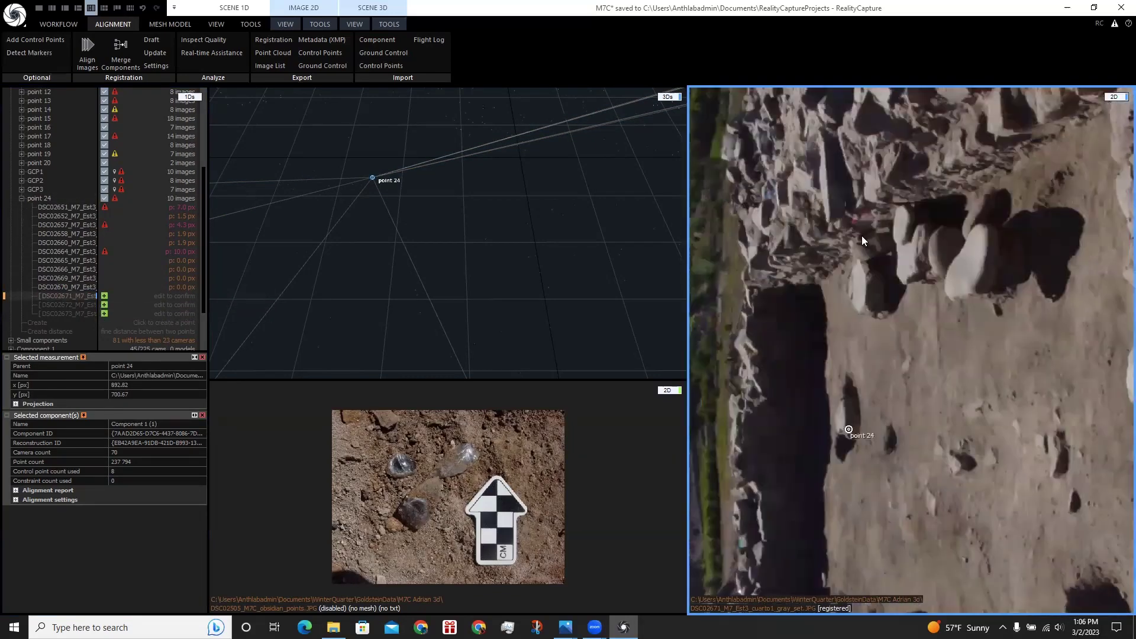
scroll(851, 211, up, 4)
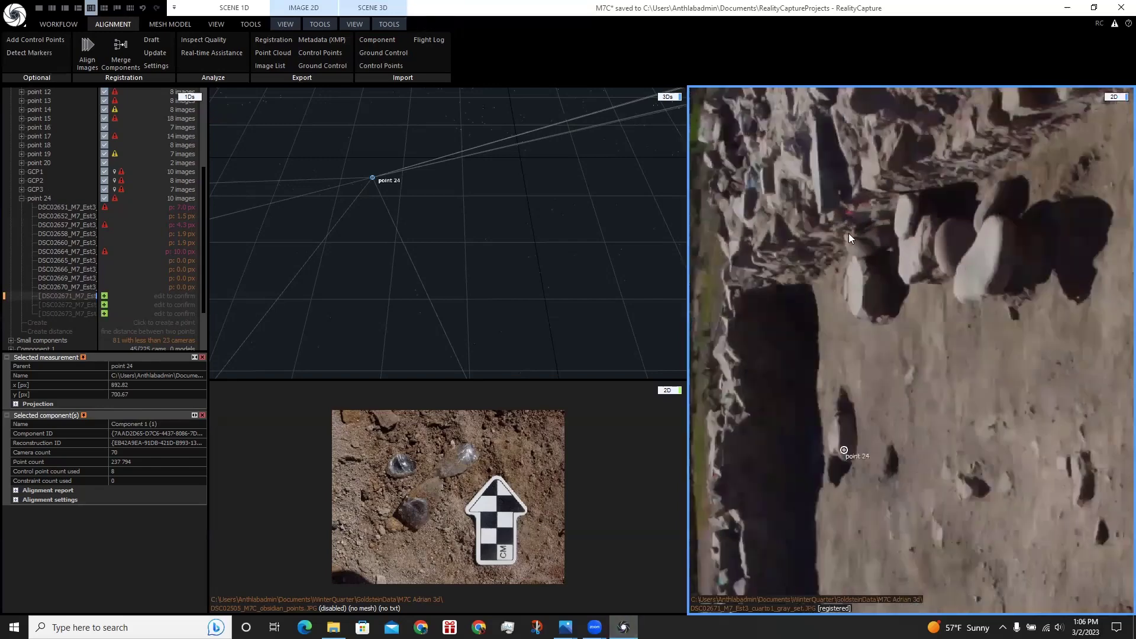
scroll(853, 213, down, 3)
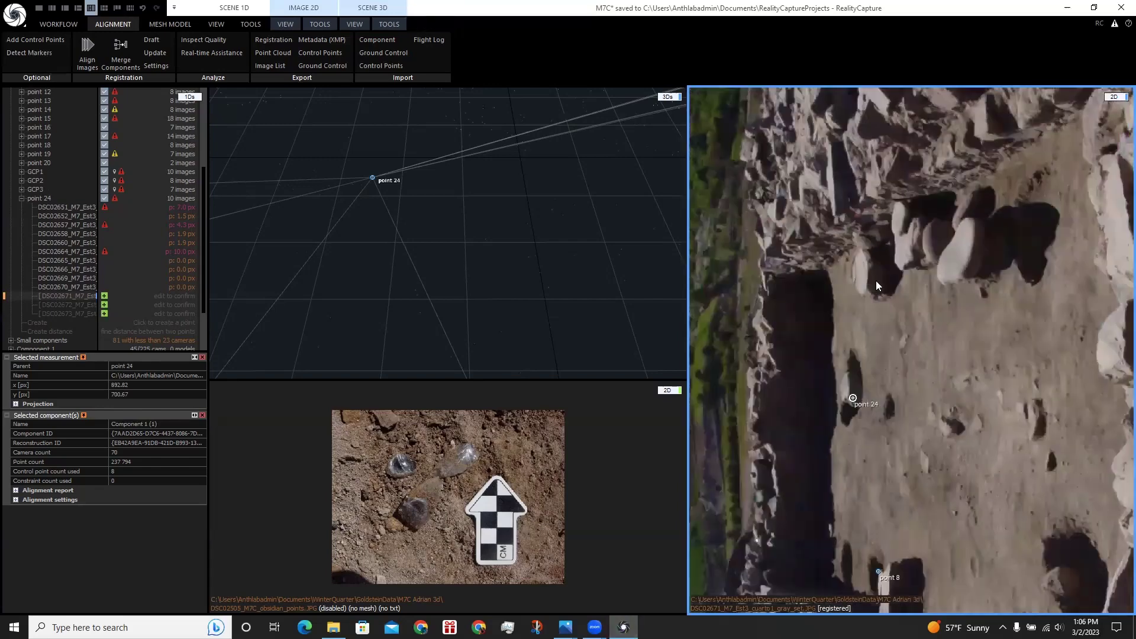
Add control point 0 to photo DSC02671 on the red mark on the stone wall.
scroll(71, 290, up, 5)
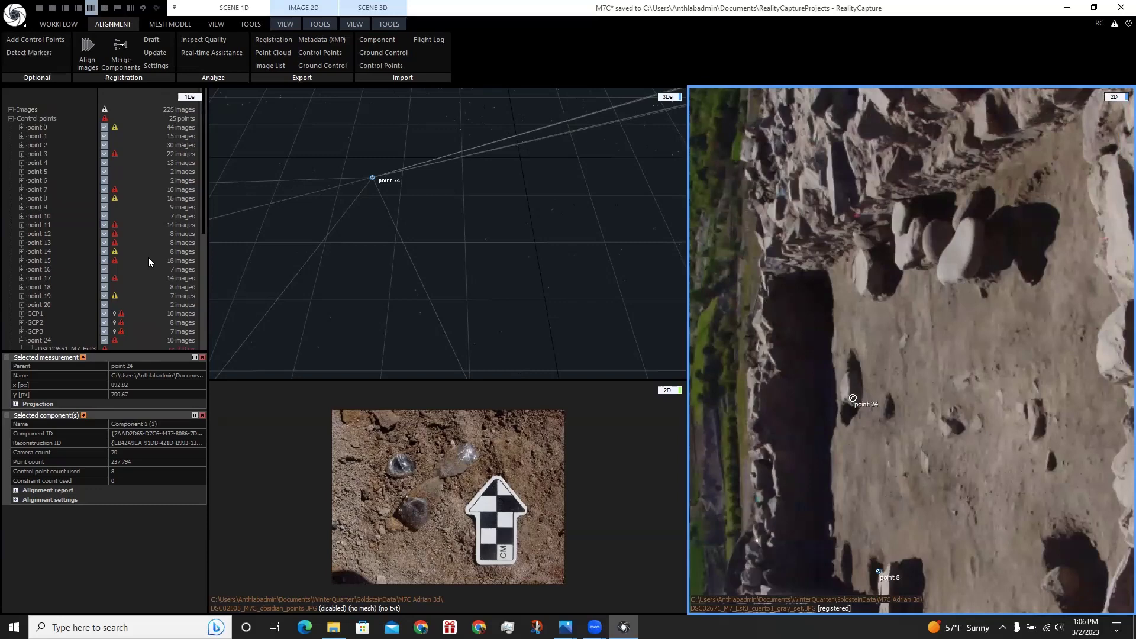
click(31, 41)
click(32, 41)
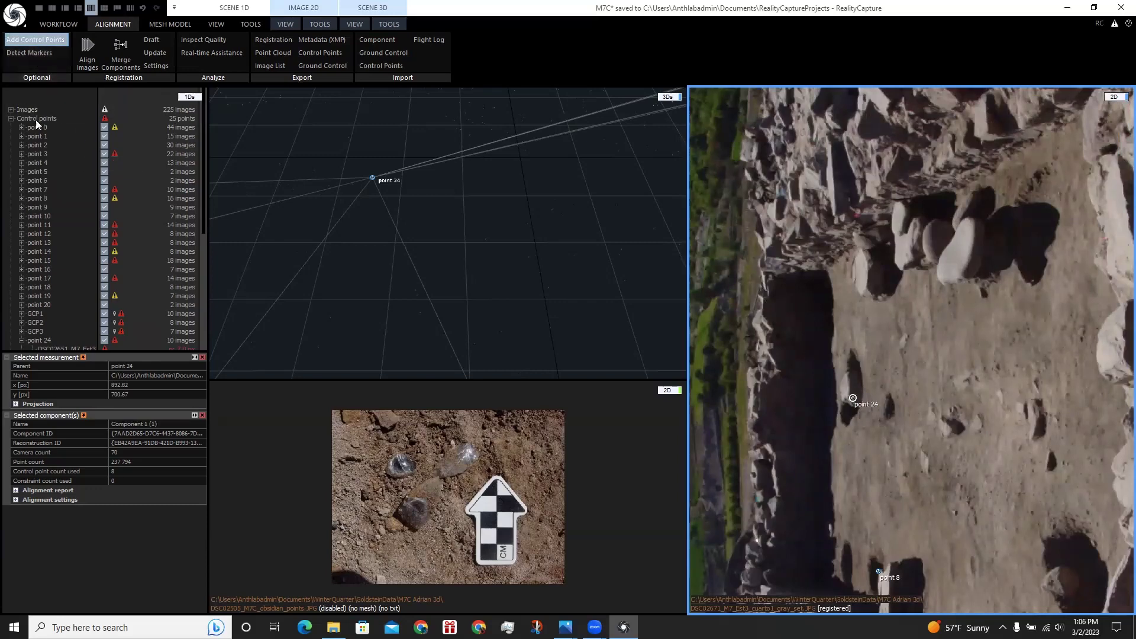
click(35, 126)
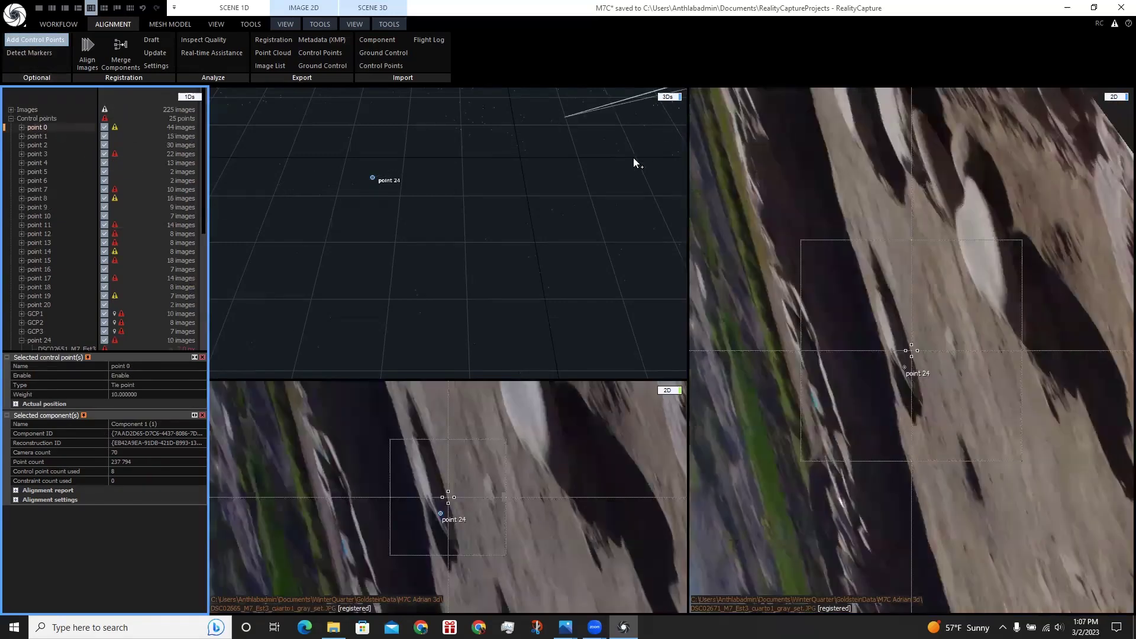
scroll(859, 212, up, 10)
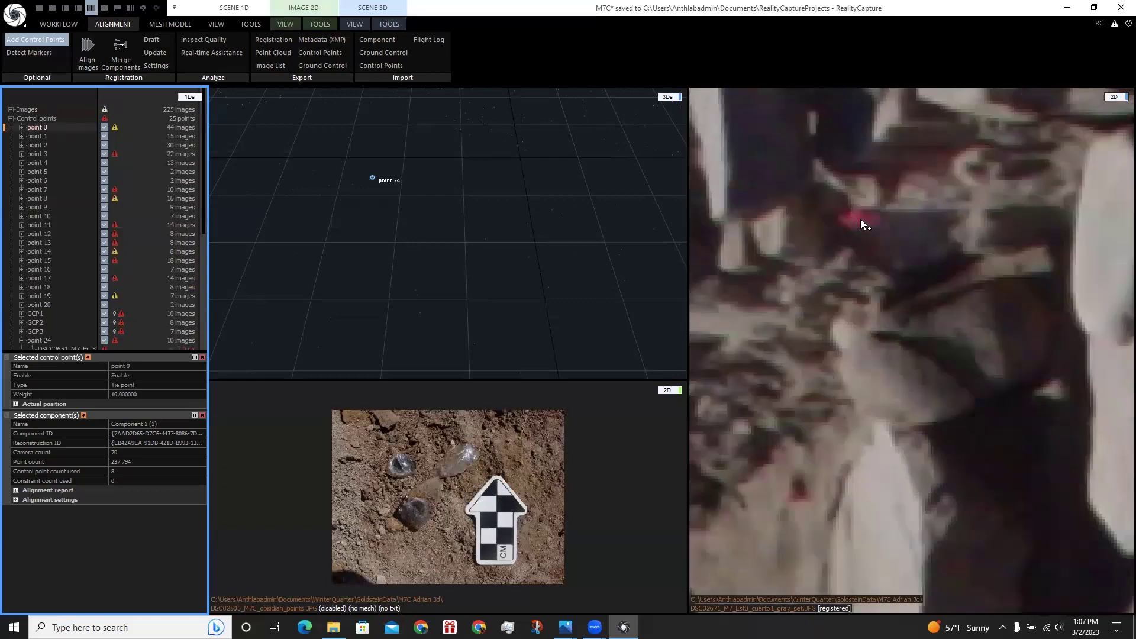
click(858, 219)
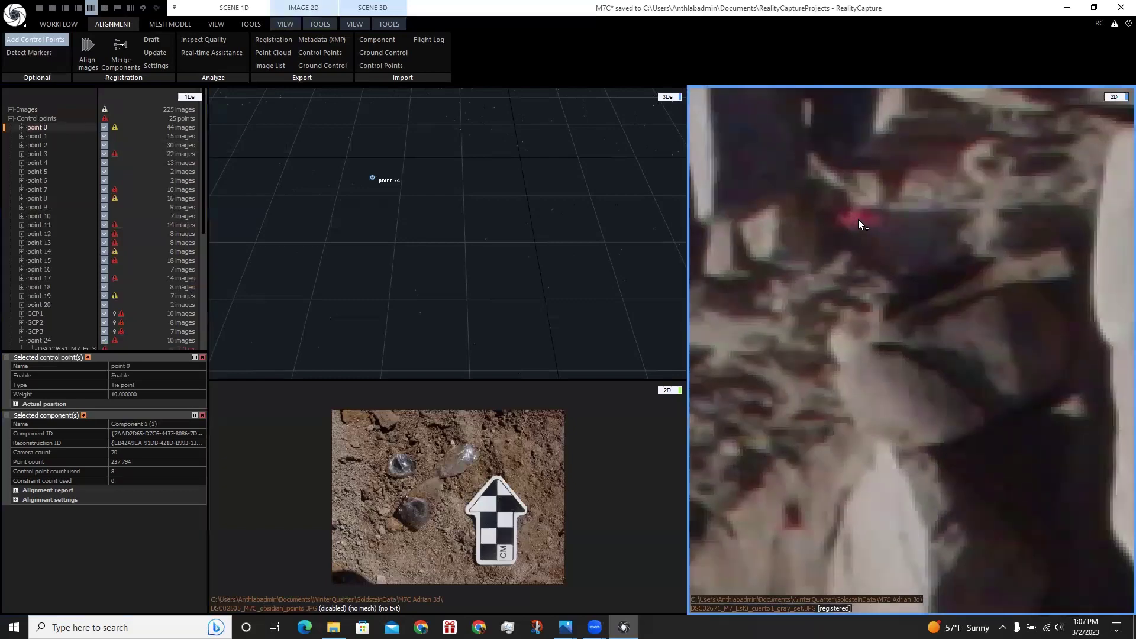
Look through point 0's photo list and check its placement in photo DSC02671.
click(22, 127)
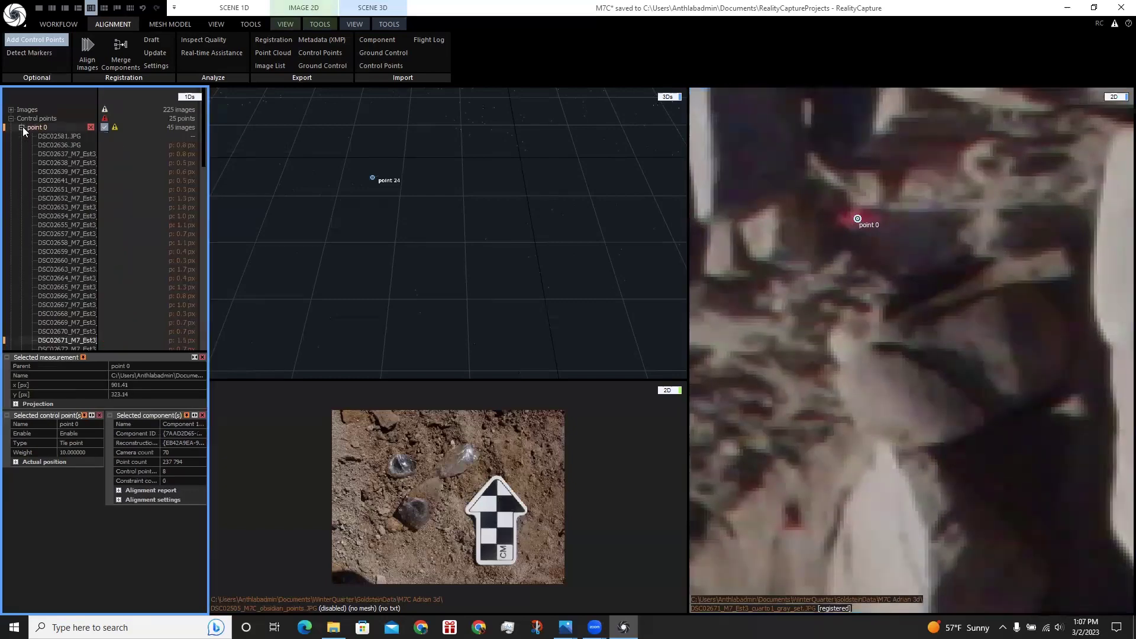
scroll(64, 206, down, 10)
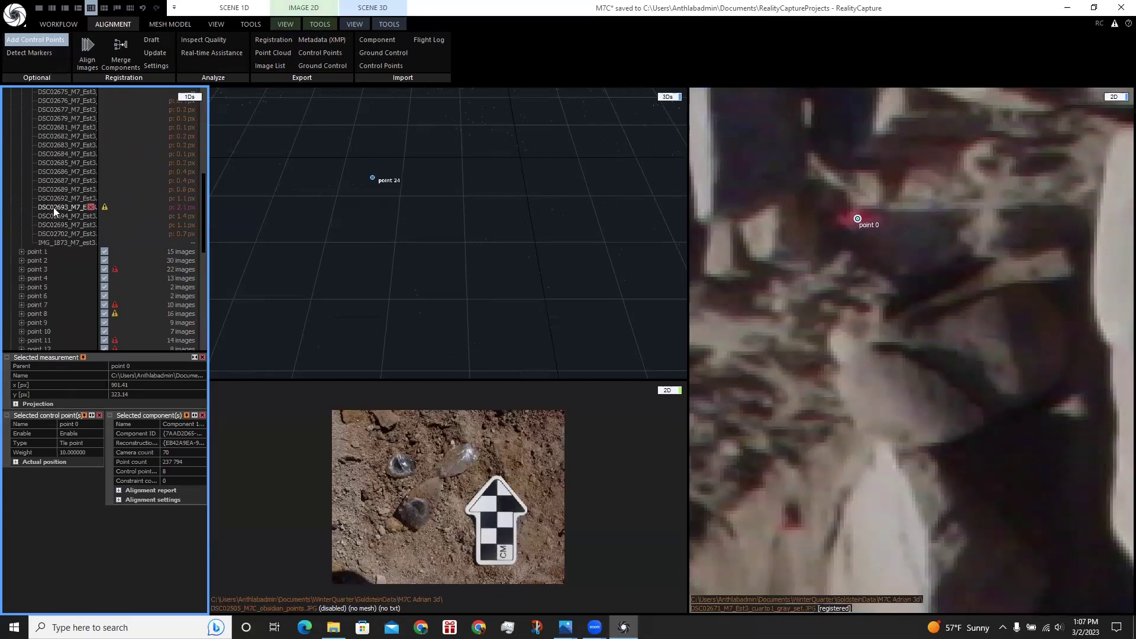
scroll(53, 206, up, 5)
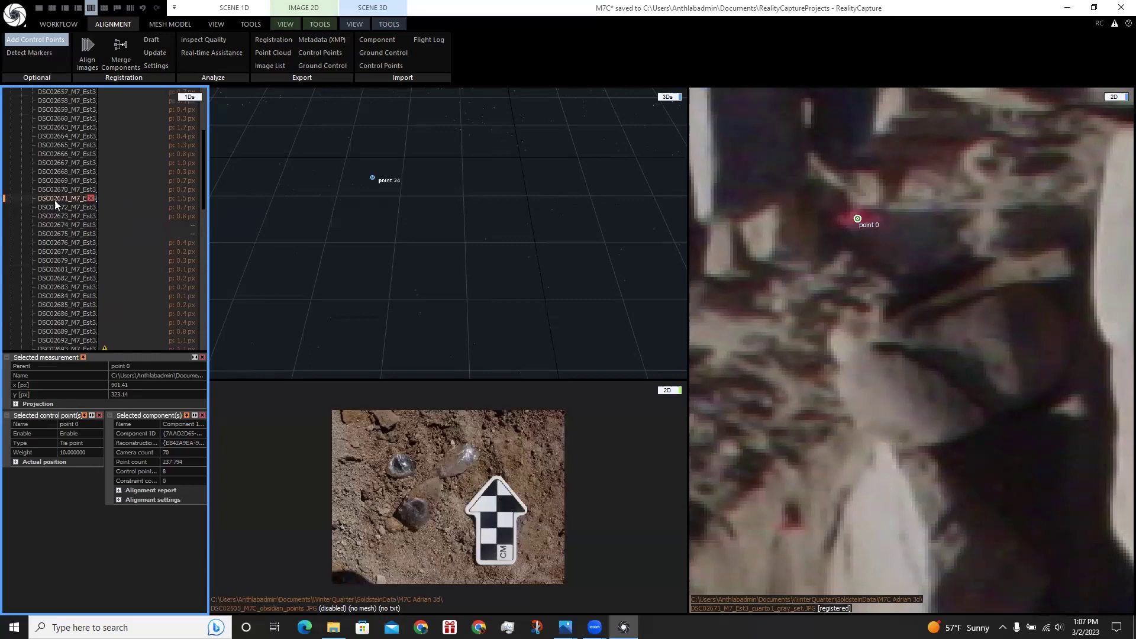
click(54, 200)
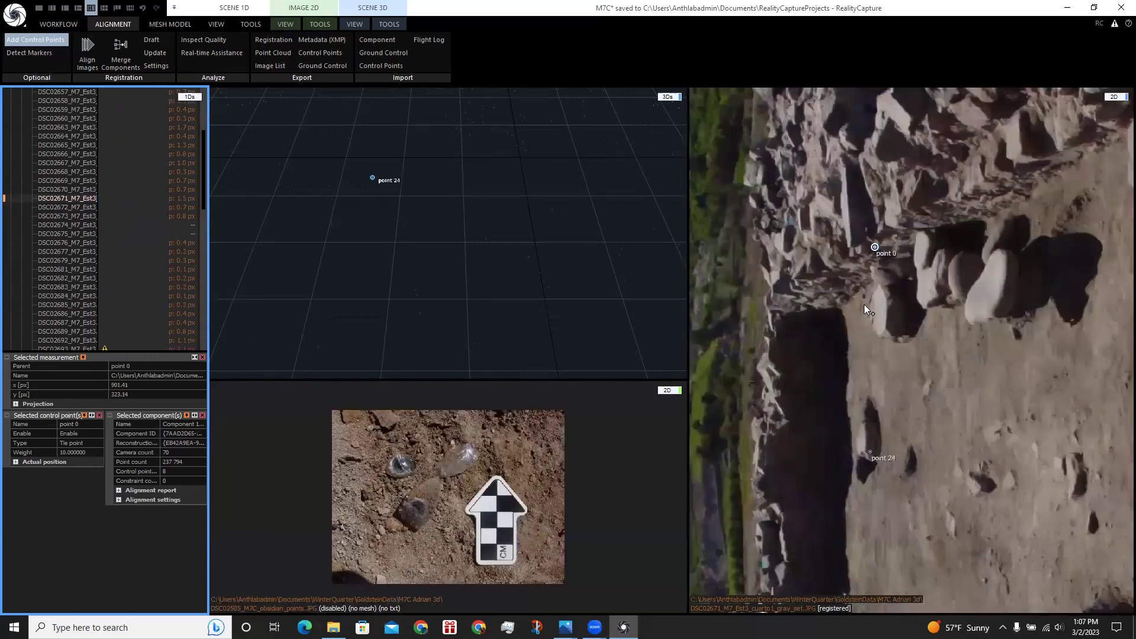
Add control point 1 to photo DSC02671 on the small red mark on the ground beside the long white stone.
scroll(864, 304, up, 6)
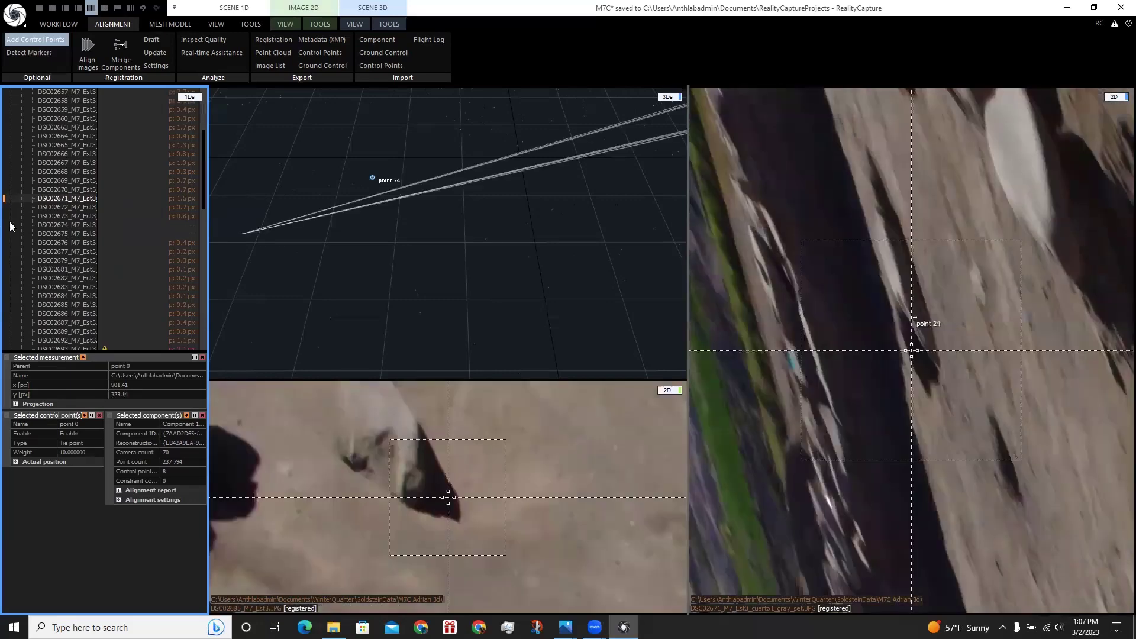
scroll(10, 221, up, 5)
click(22, 127)
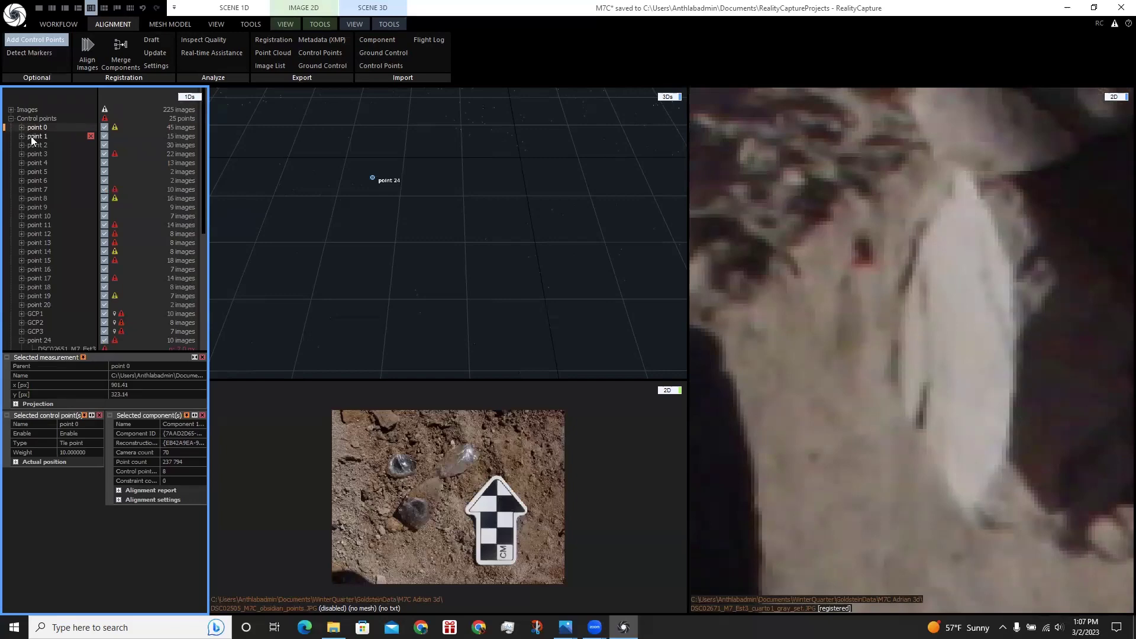
click(31, 136)
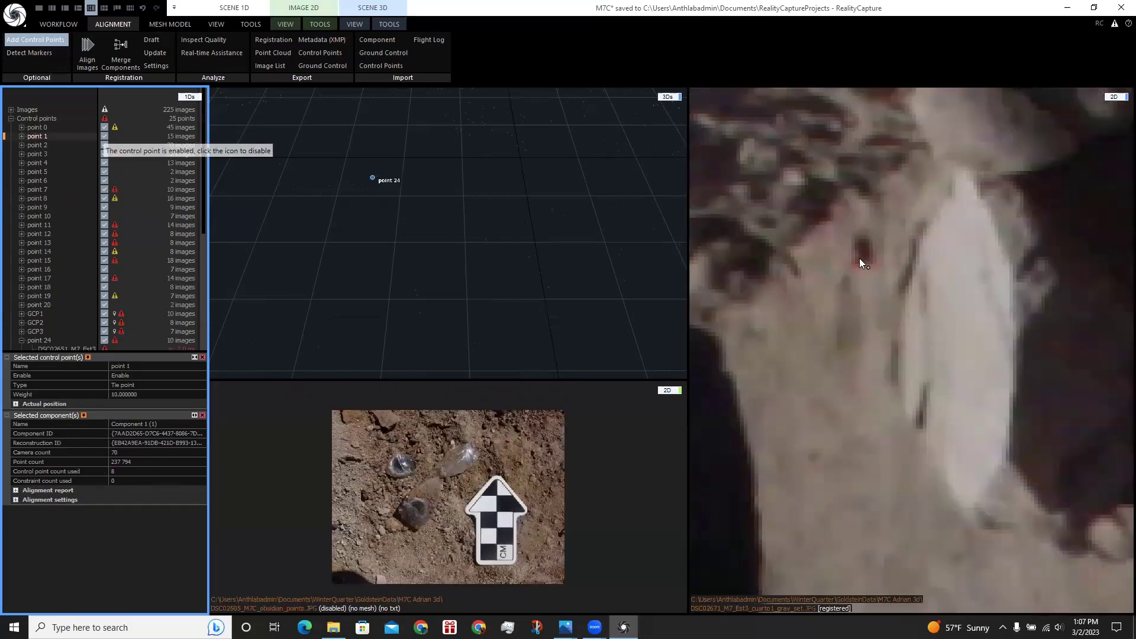
click(857, 255)
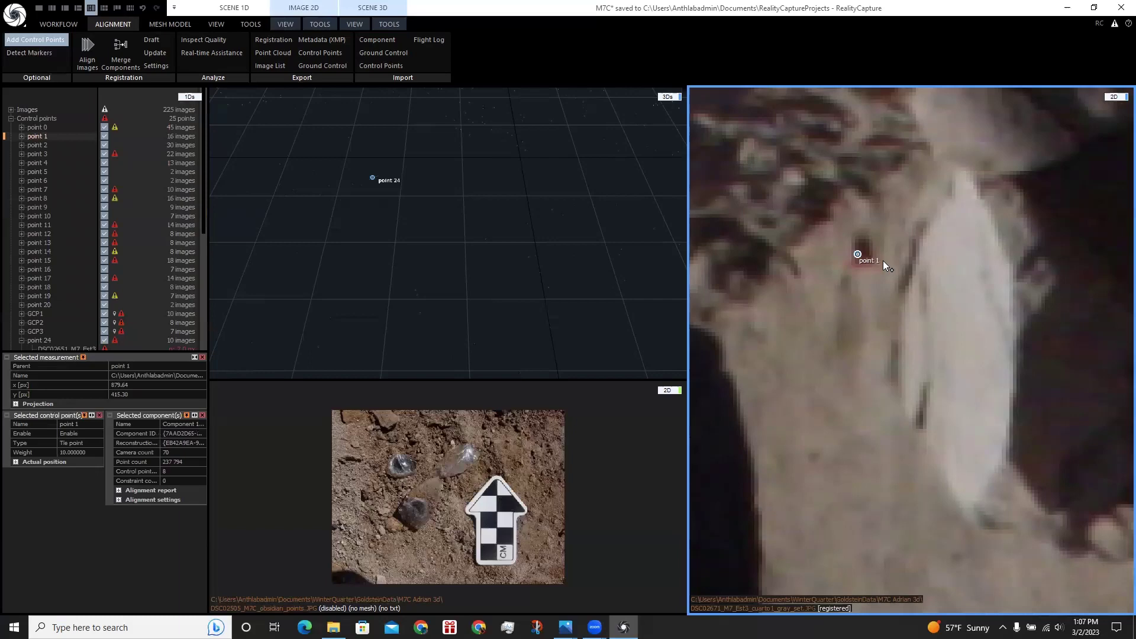
Check point 1's photo list for the DSC02671 placement and return to point 24 among the control points.
click(21, 135)
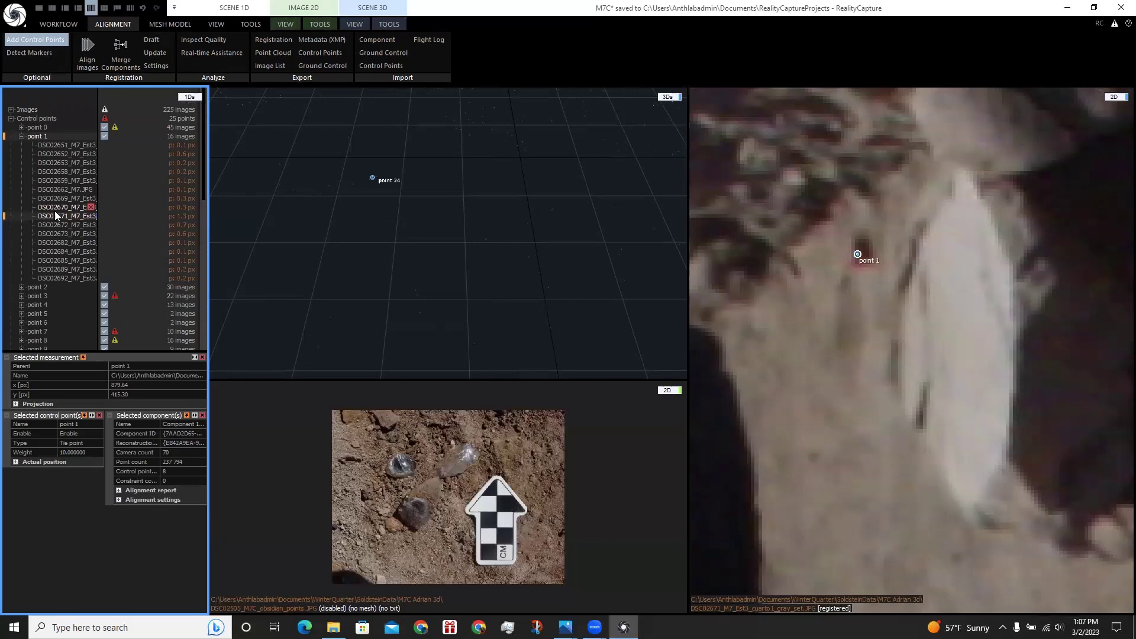
click(22, 135)
scroll(29, 231, down, 4)
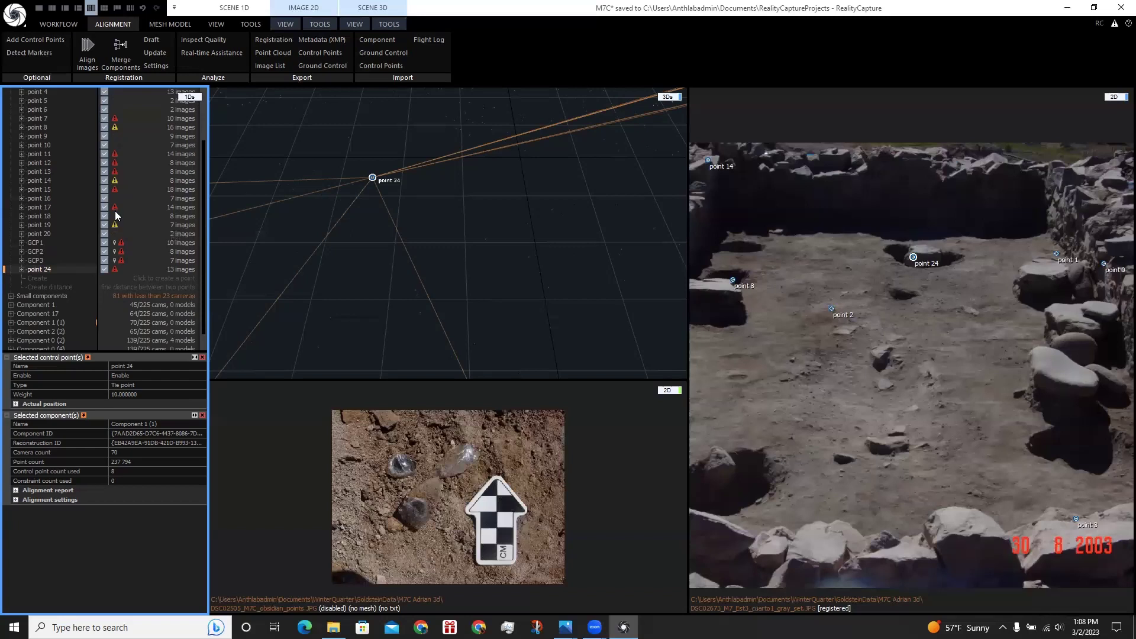
Examine Component 0 (2) in 3D from several sides, checking the room's floor, walls and control points.
scroll(52, 279, up, 3)
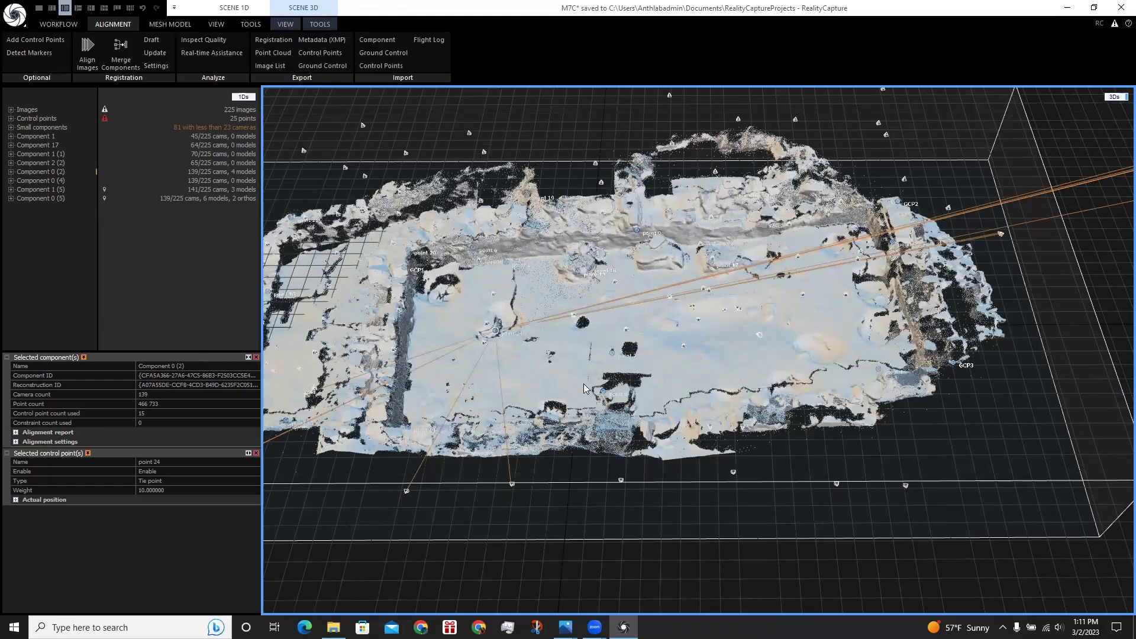
drag(574, 372, 735, 298)
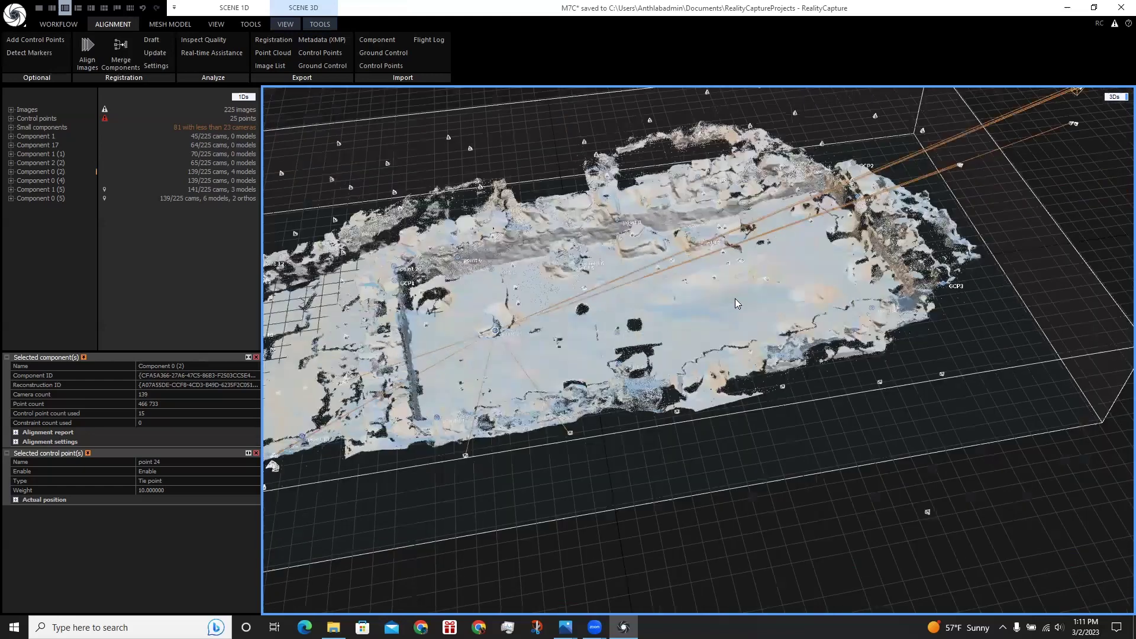
drag(488, 422, 467, 341)
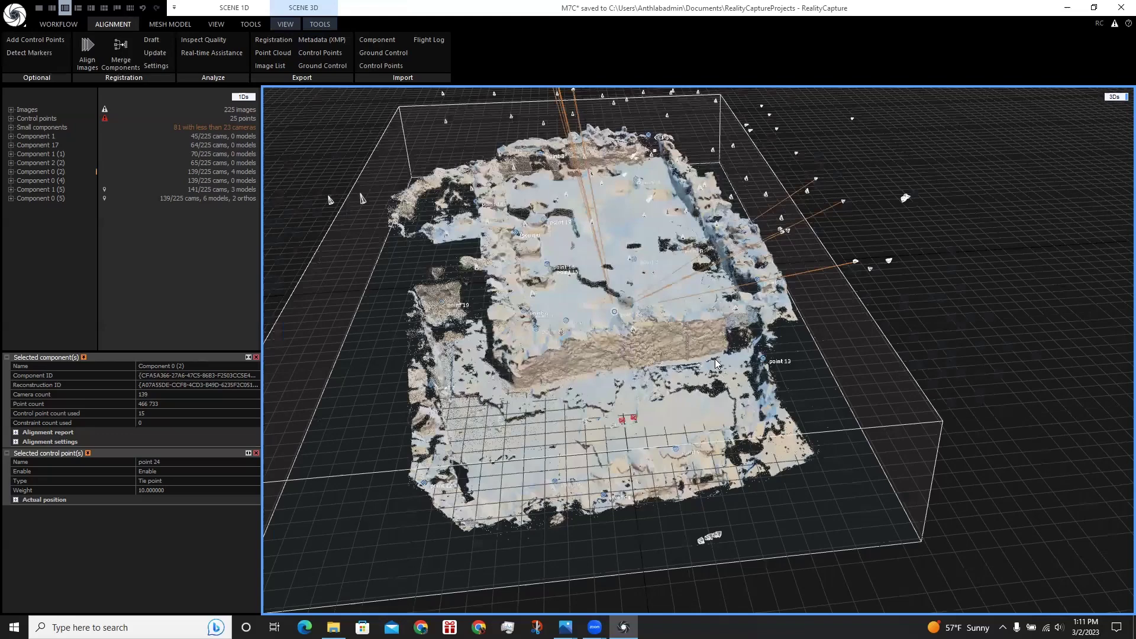
drag(713, 358, 655, 342)
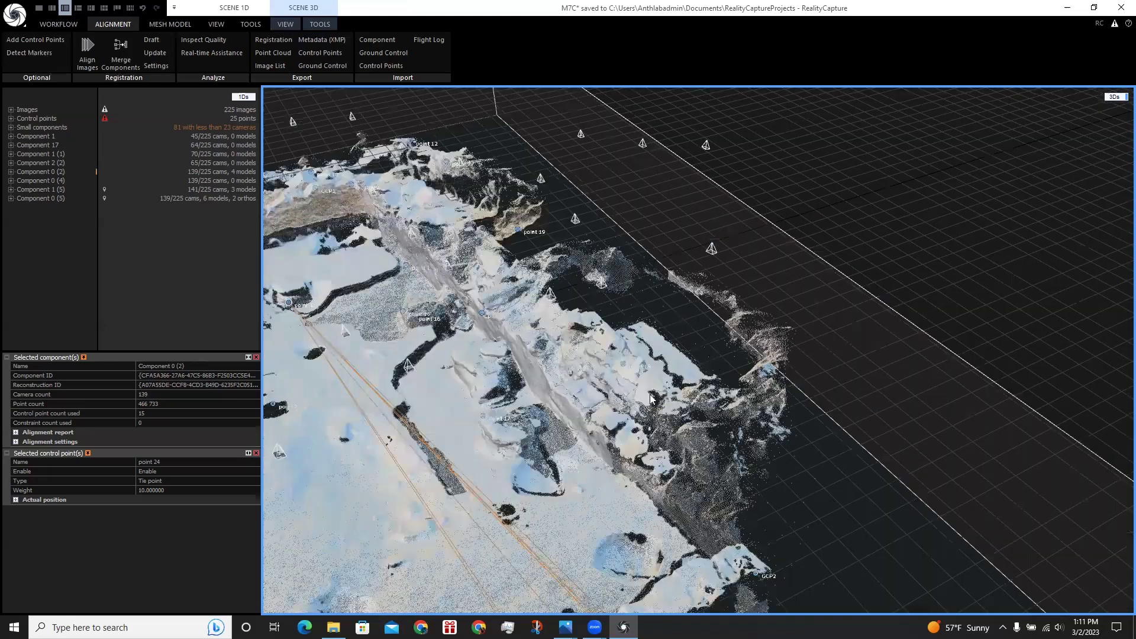
key(Home)
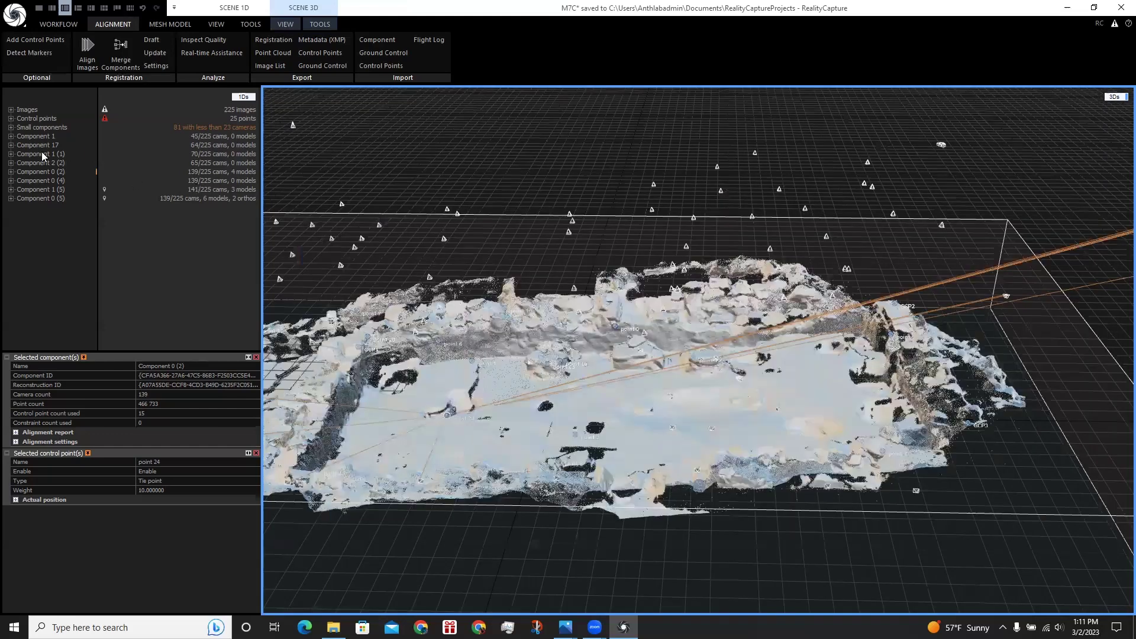
scroll(639, 436, up, 1)
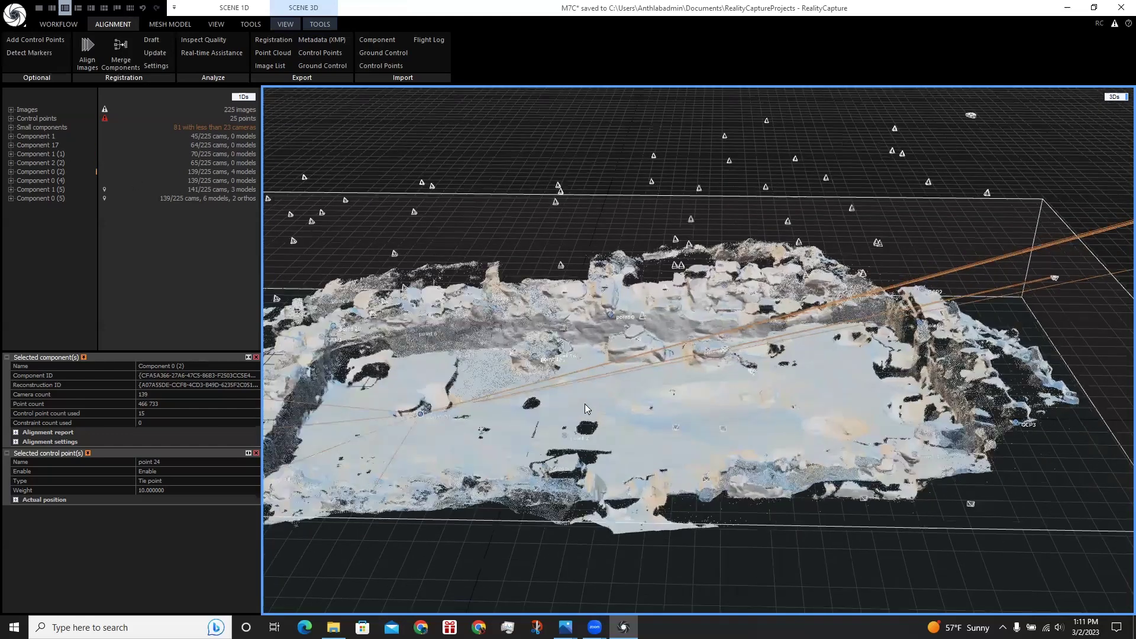
scroll(693, 421, up, 2)
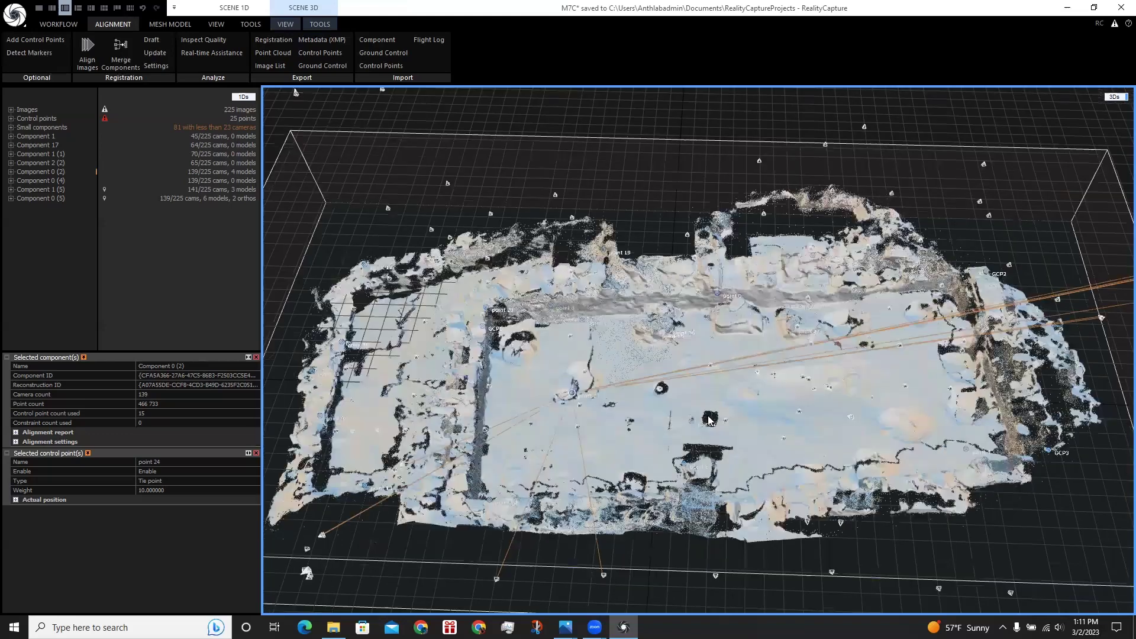
drag(691, 378, 681, 372)
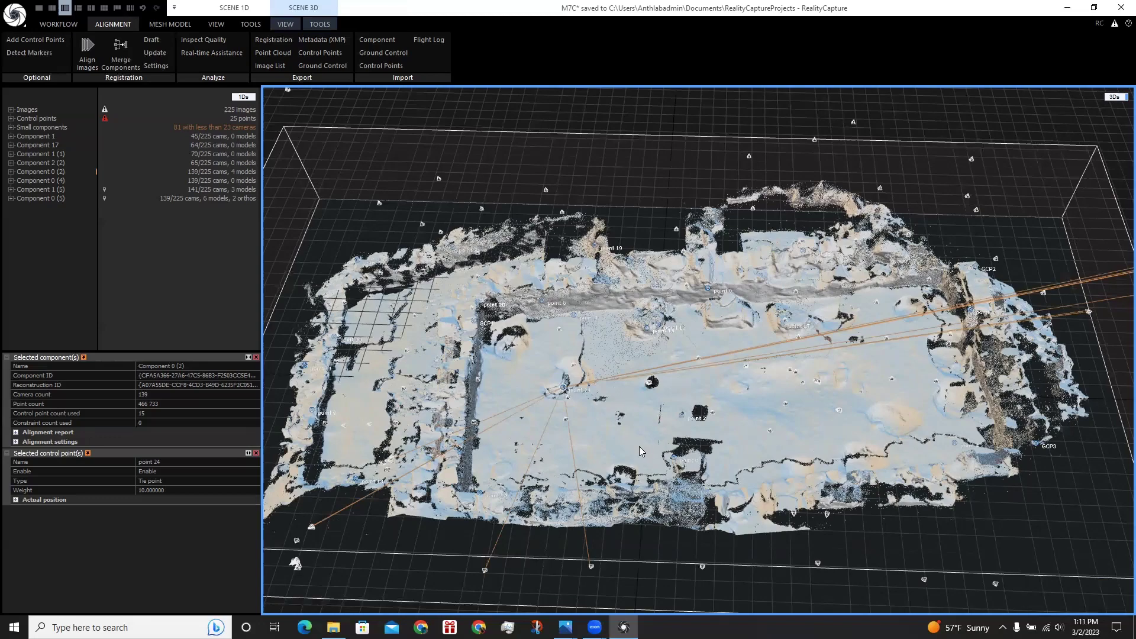
drag(651, 432, 662, 406)
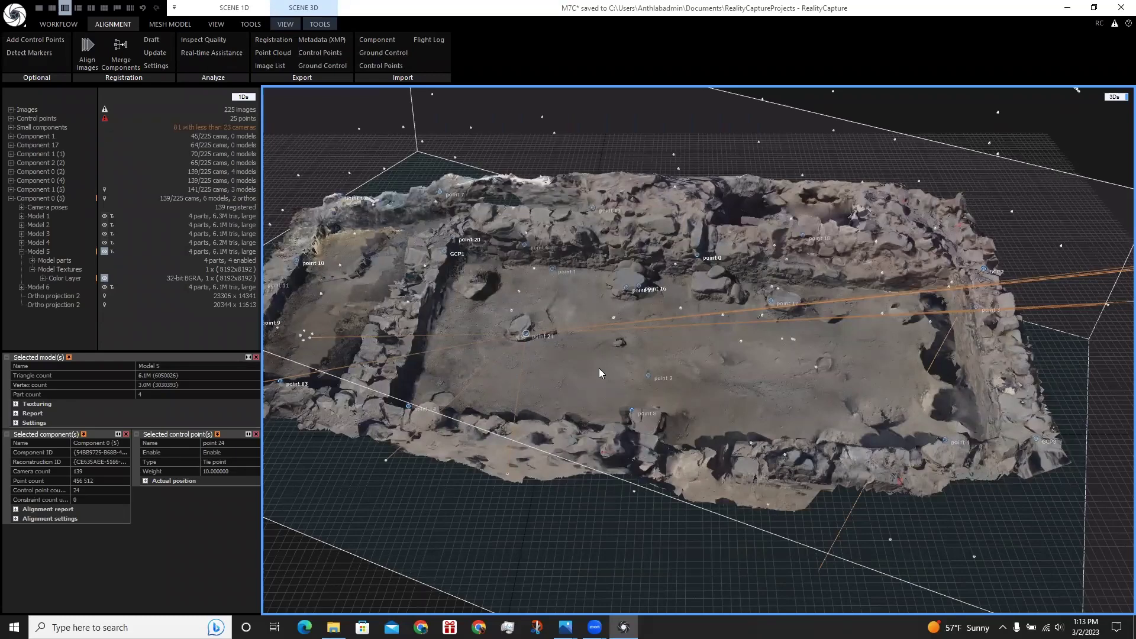
Examine textured Model 5 of Component 0 (5), focusing on the deep pit in the stone wall around point 18.
drag(539, 275, 602, 310)
scroll(572, 317, up, 5)
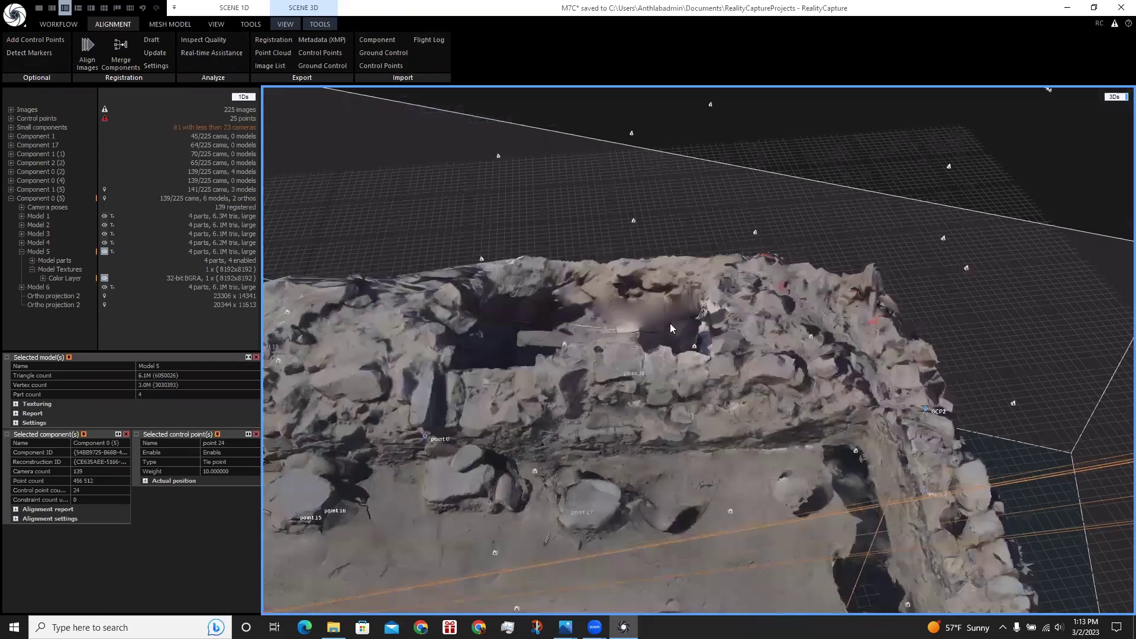
scroll(732, 349, up, 3)
drag(654, 332, 654, 390)
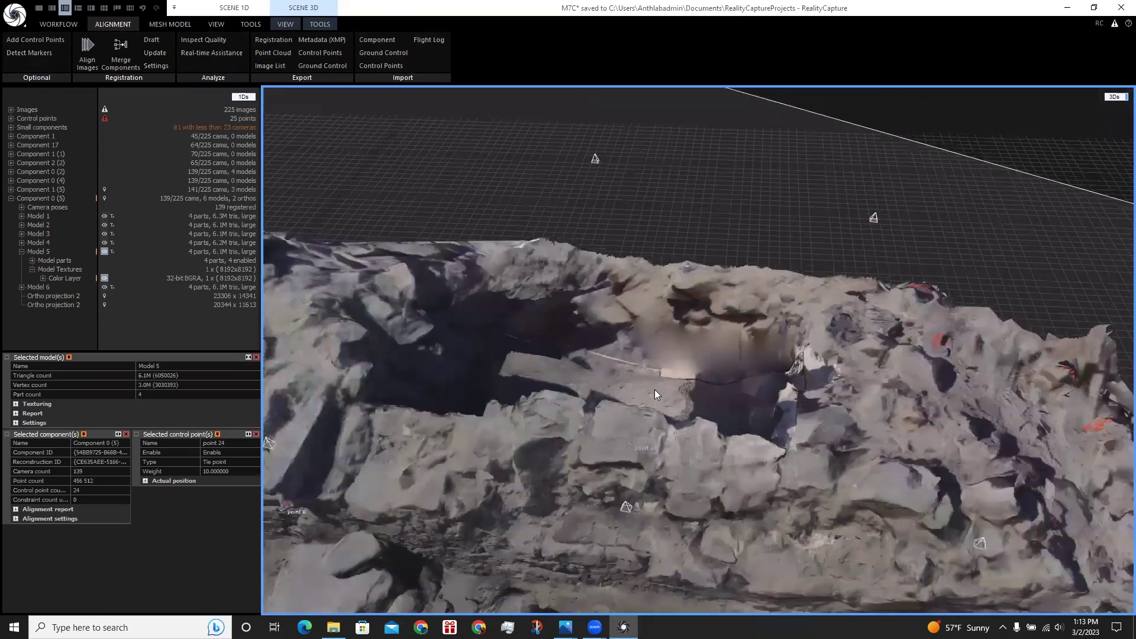
drag(688, 425, 596, 462)
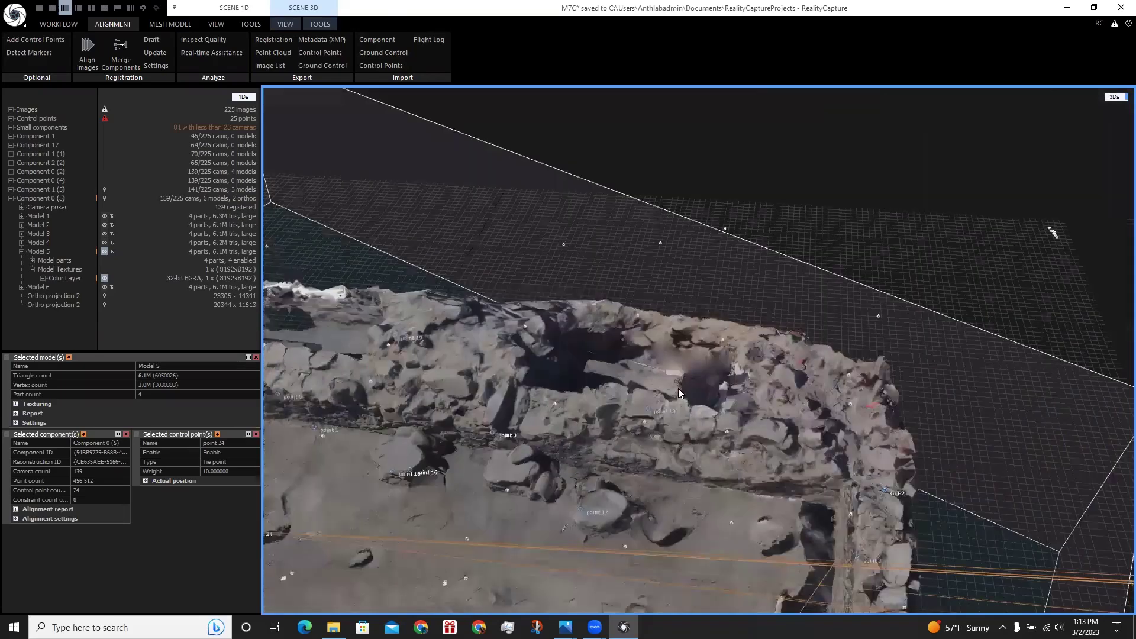
drag(680, 373, 575, 392)
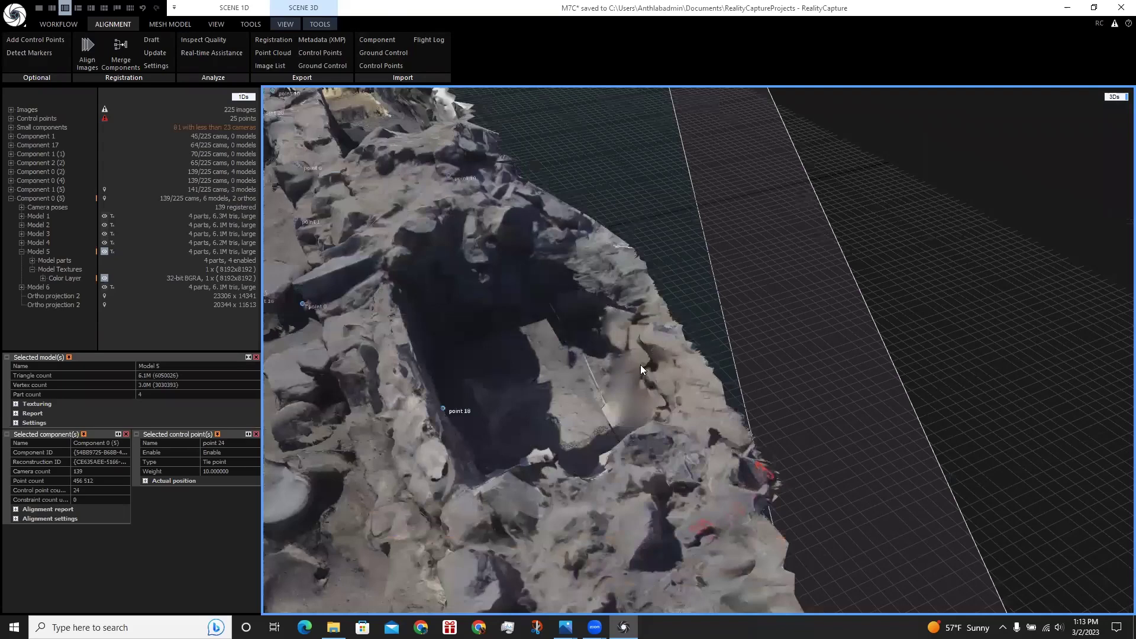
drag(640, 364, 736, 263)
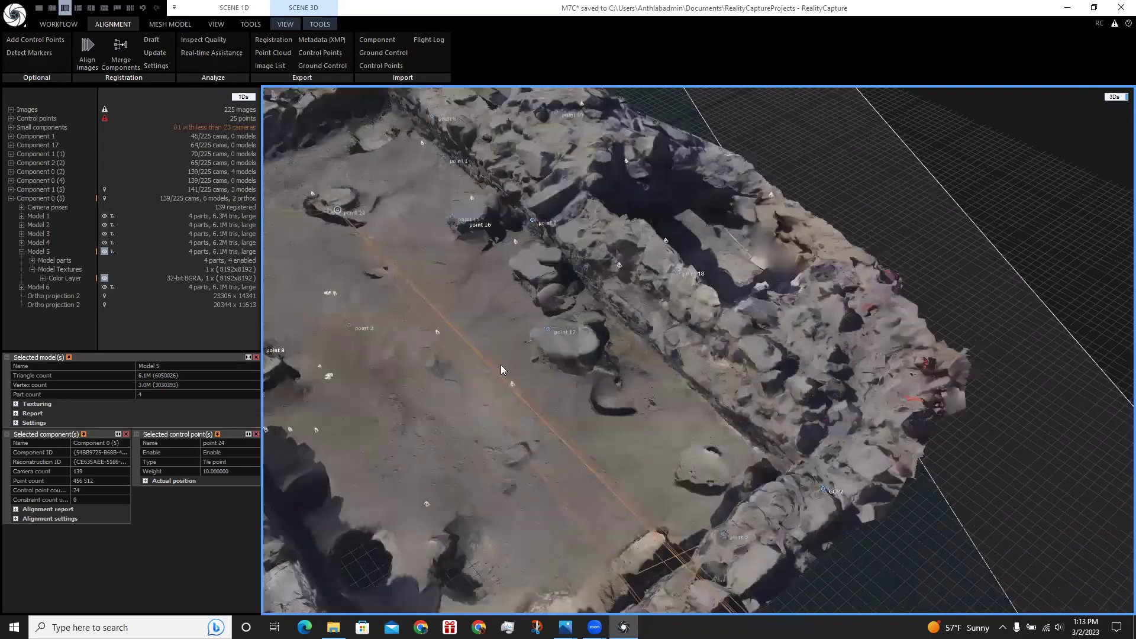
drag(501, 370, 516, 361)
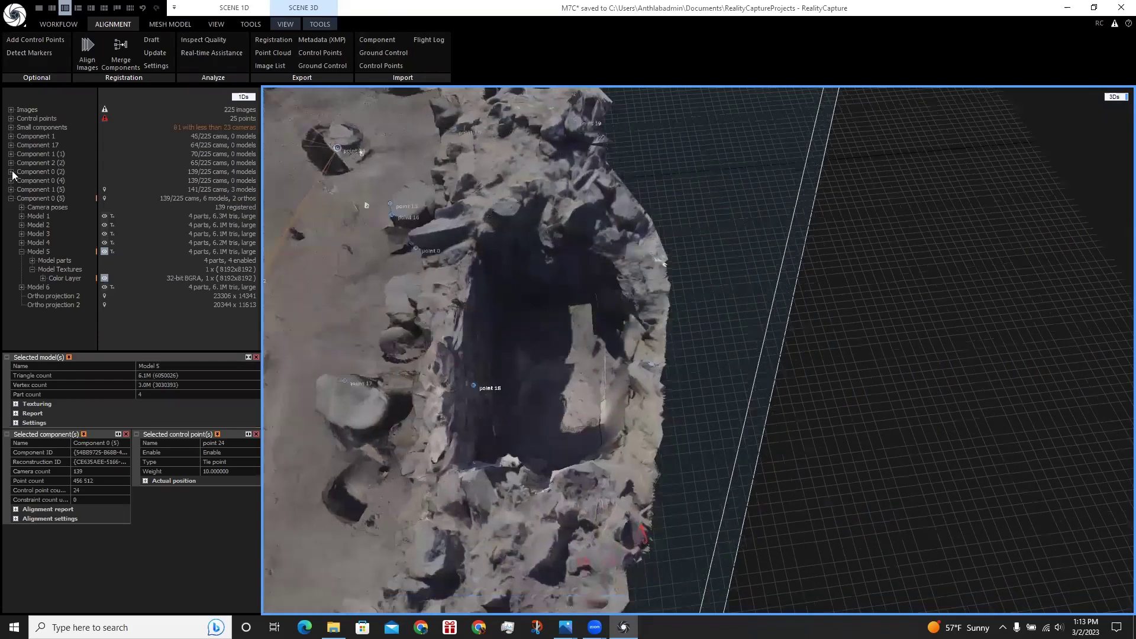
List the photos of control point 18 and view its position in photo DSC02566.
click(10, 119)
scroll(40, 221, down, 5)
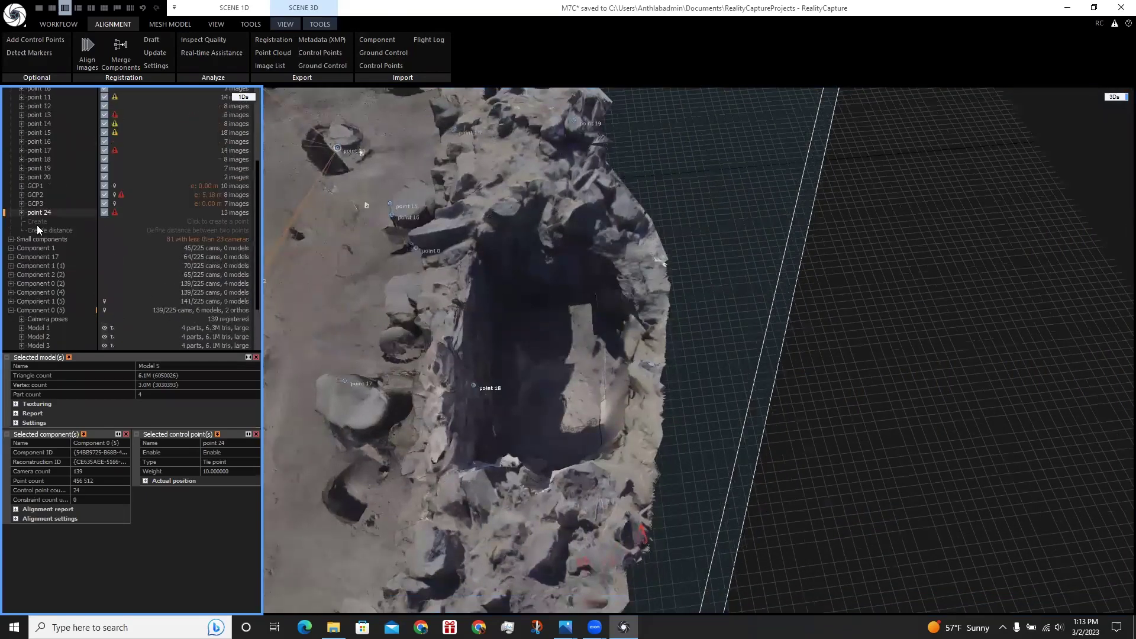
click(22, 159)
click(47, 169)
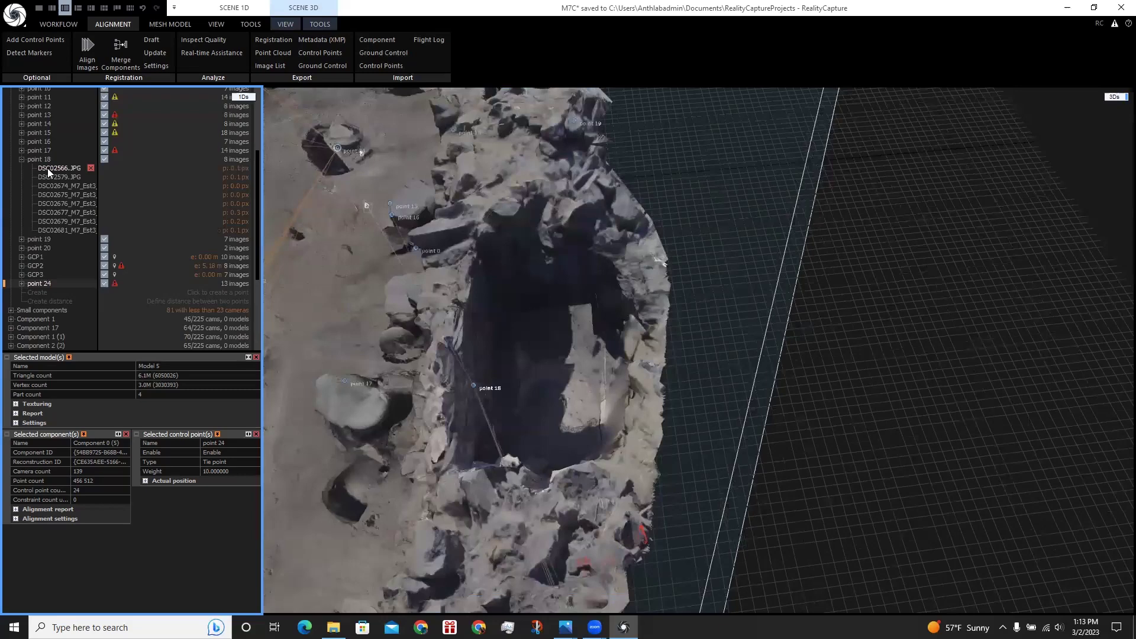
double_click(47, 168)
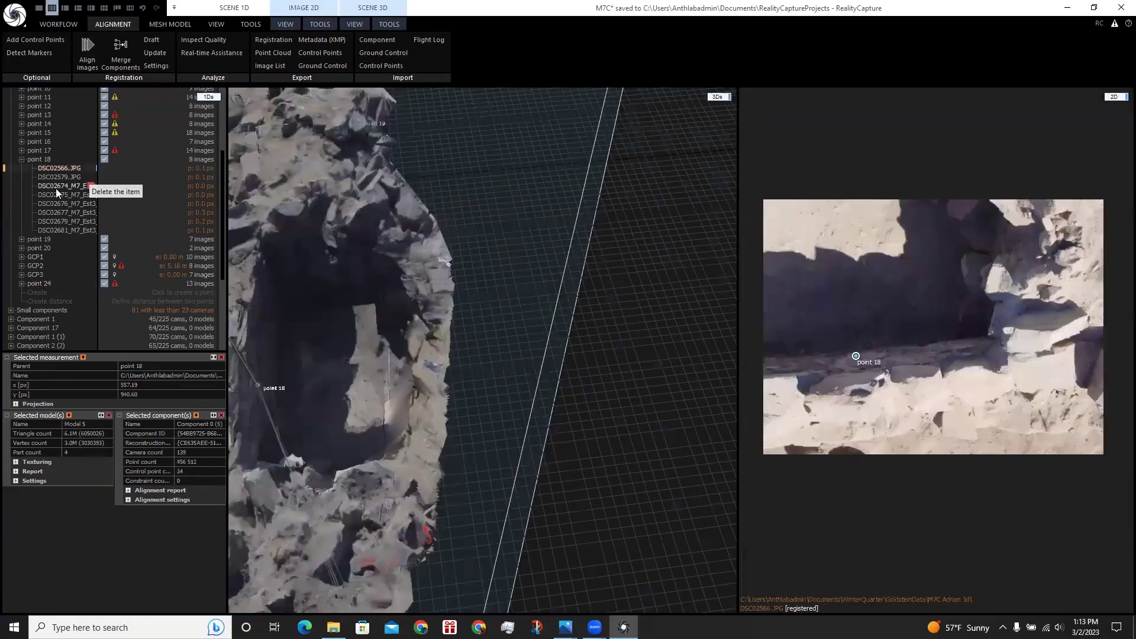
View point 18 in photos DSC02579 and DSC02674, examining its position on the wall pit up close in DSC02674.
click(52, 178)
click(53, 188)
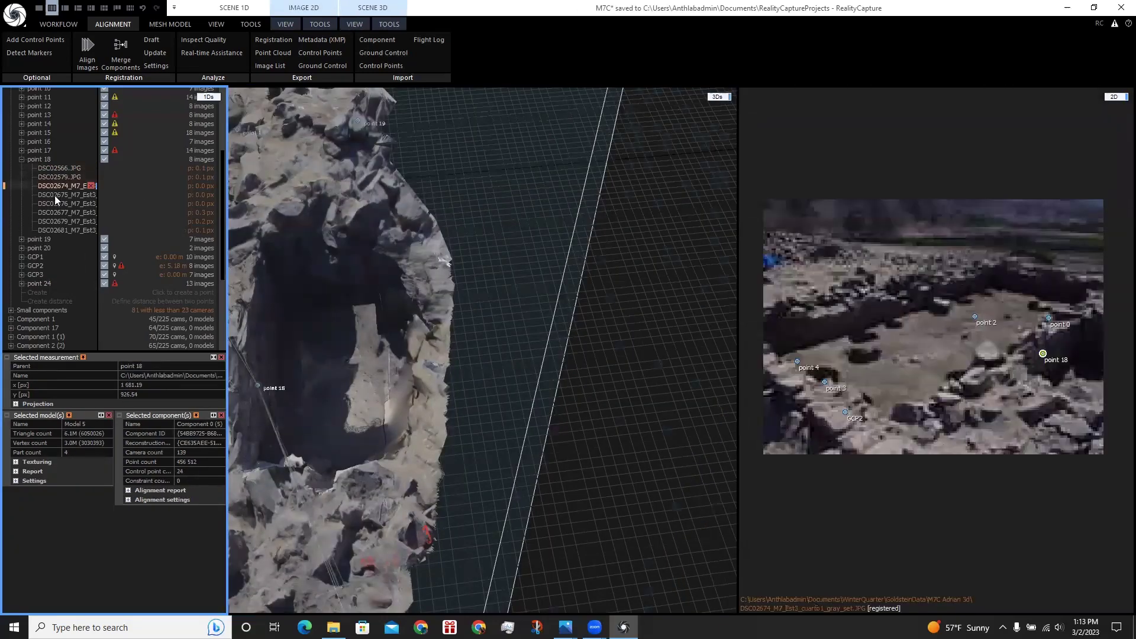
scroll(1012, 373, up, 2)
drag(1051, 348, 845, 347)
scroll(845, 347, up, 1)
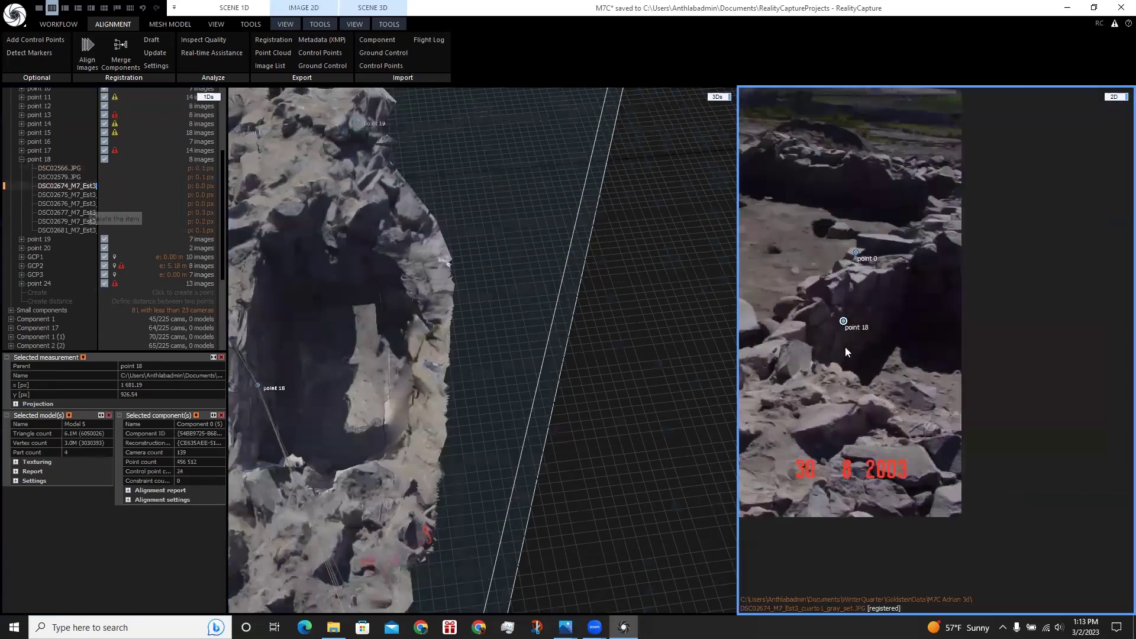
View point 18 in its remaining photos, DSC02675, DSC02676, DSC02677, DSC02679 and DSC02681, checking its position on the pit wall.
scroll(845, 352, down, 1)
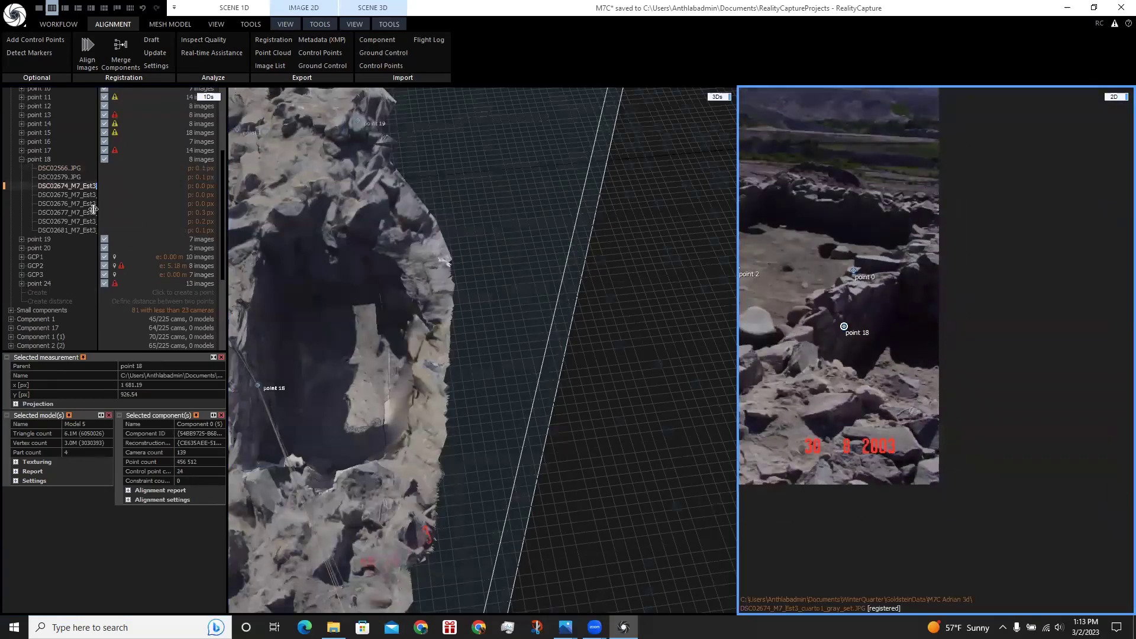
click(70, 195)
scroll(905, 364, up, 2)
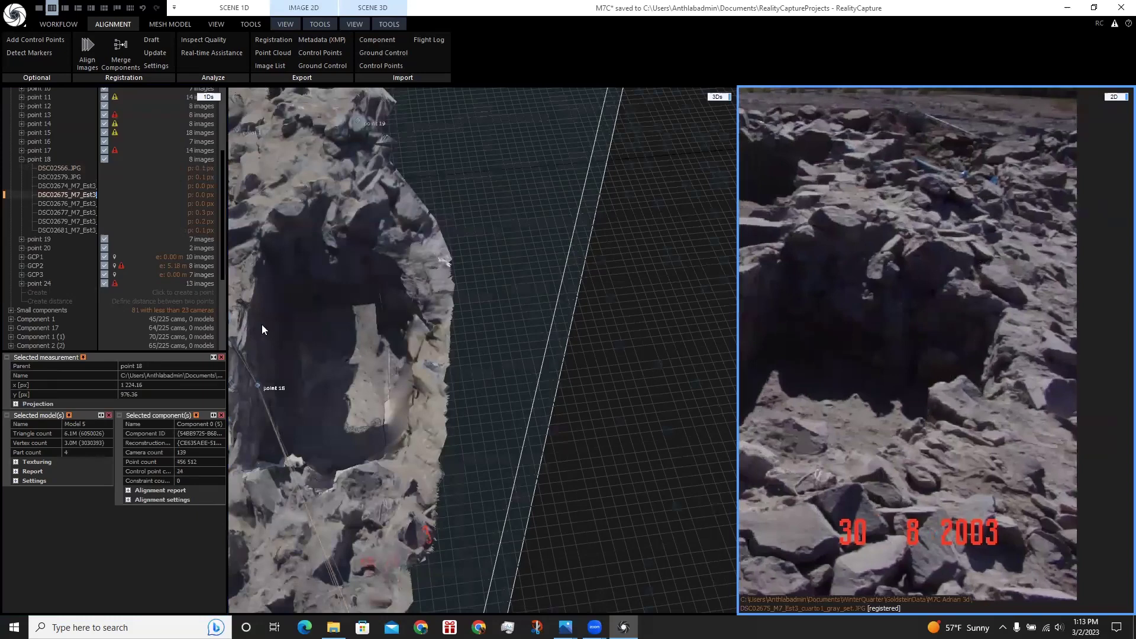
click(74, 203)
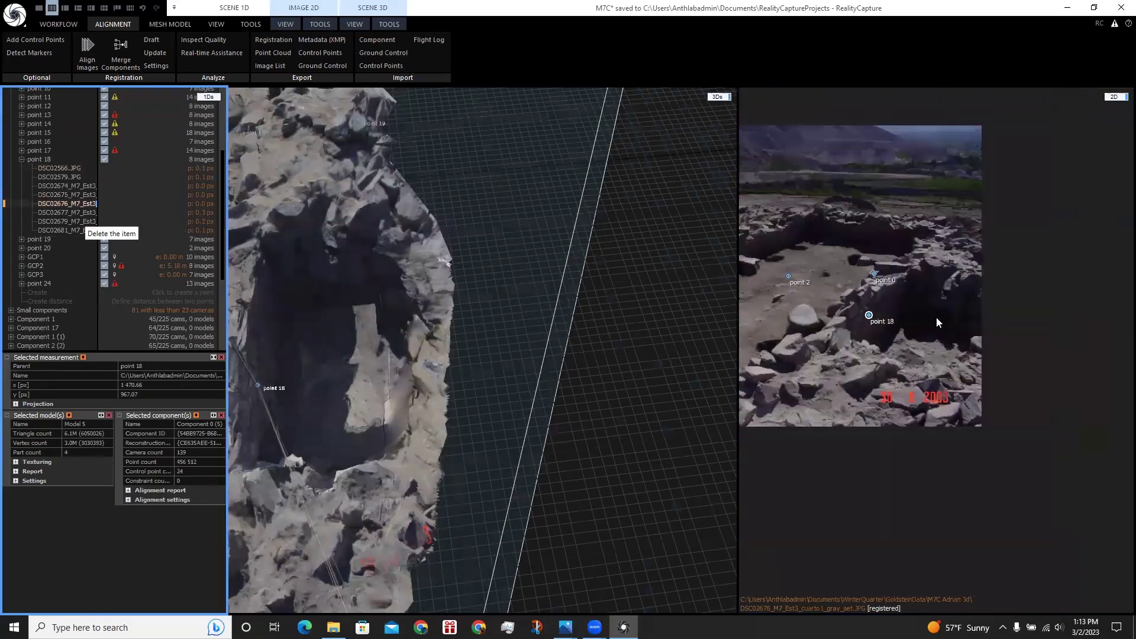
click(43, 213)
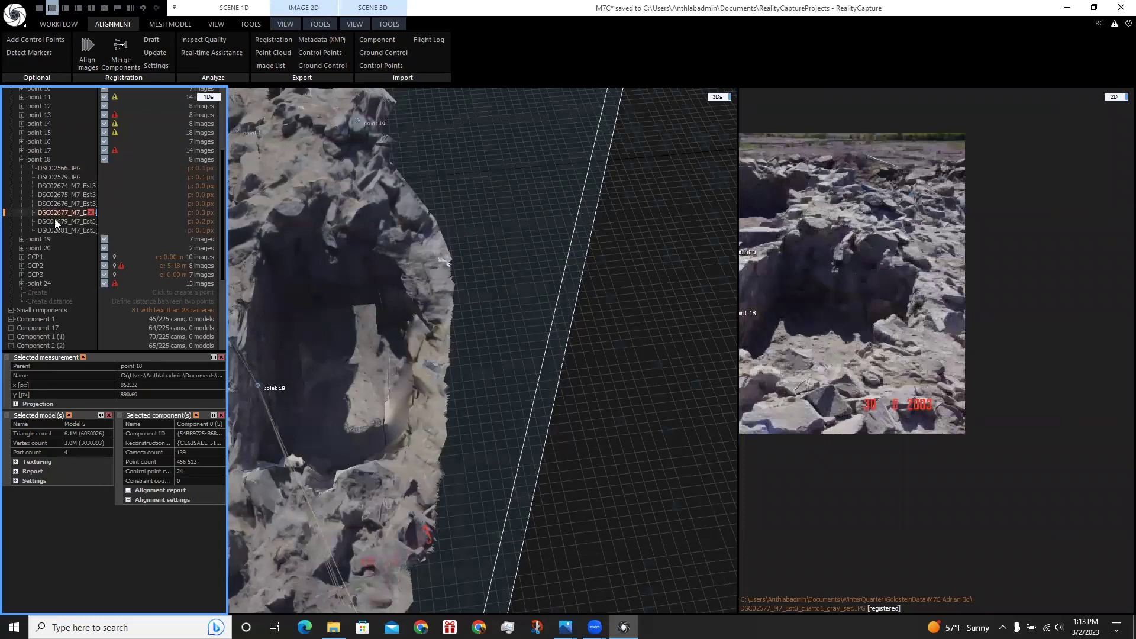
click(53, 223)
click(56, 230)
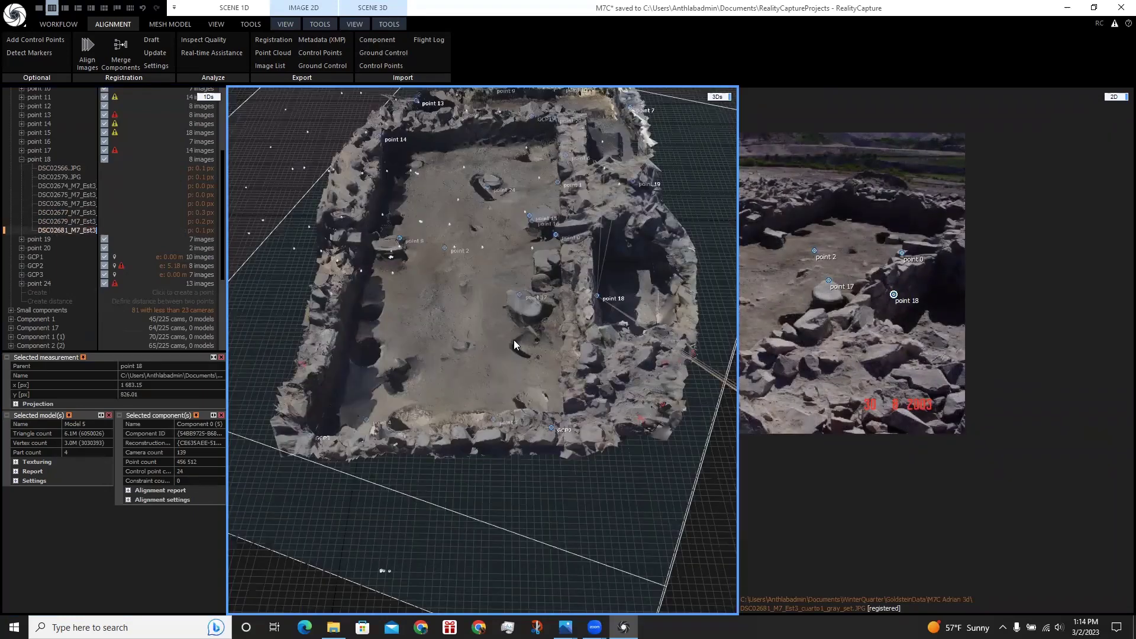
Examine the whole room of textured Model 5 in 3D, including the side wall and floor around points 14 and 2.
drag(487, 357, 465, 302)
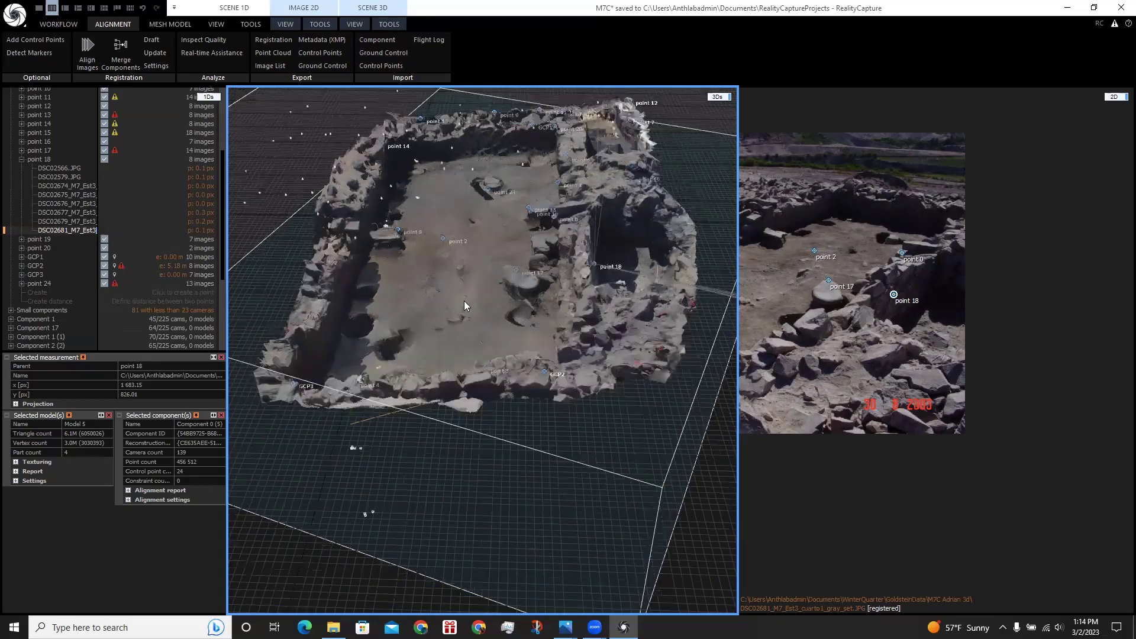
right_drag(492, 335, 477, 376)
scroll(474, 248, up, 4)
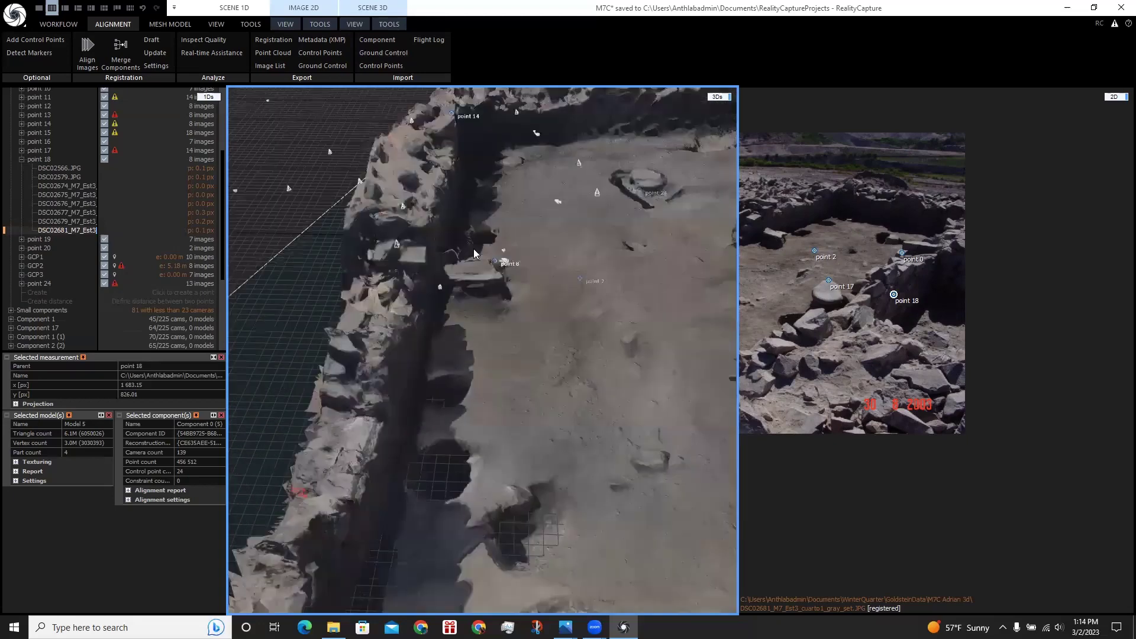
scroll(475, 282, down, 2)
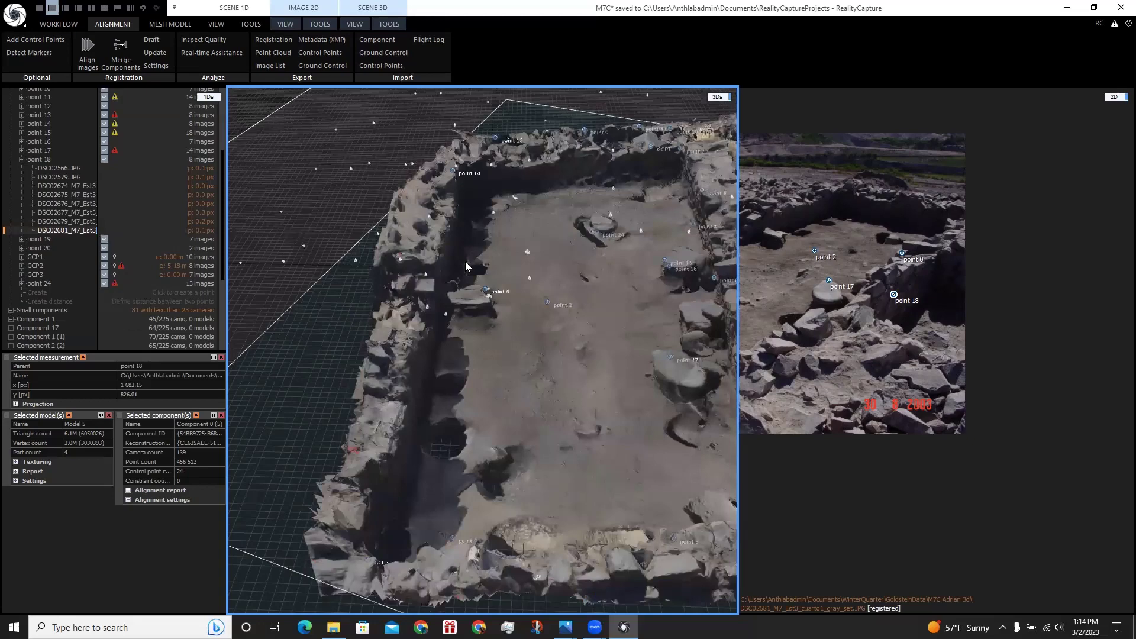
drag(587, 396, 520, 379)
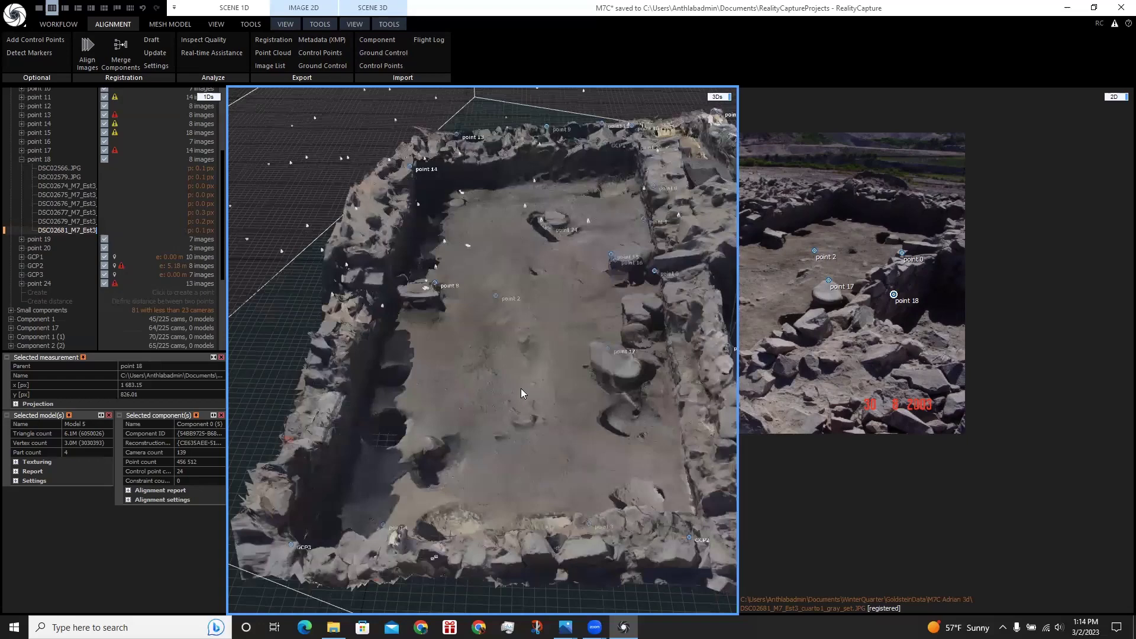